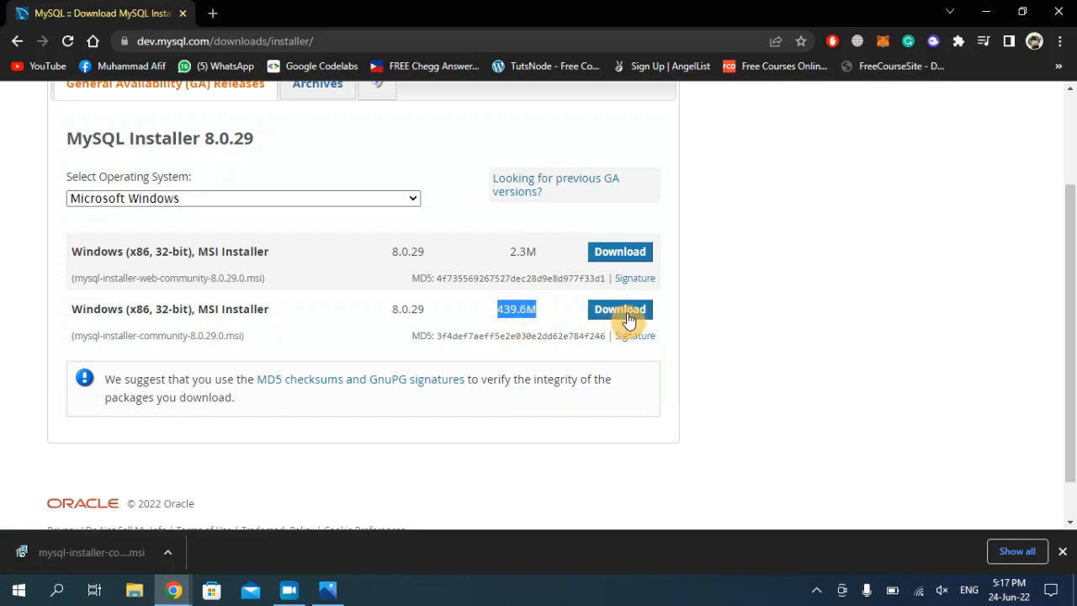
Download the full 439.6M mysql-installer-community-8.0.29.0.msi Windows installer
click(628, 313)
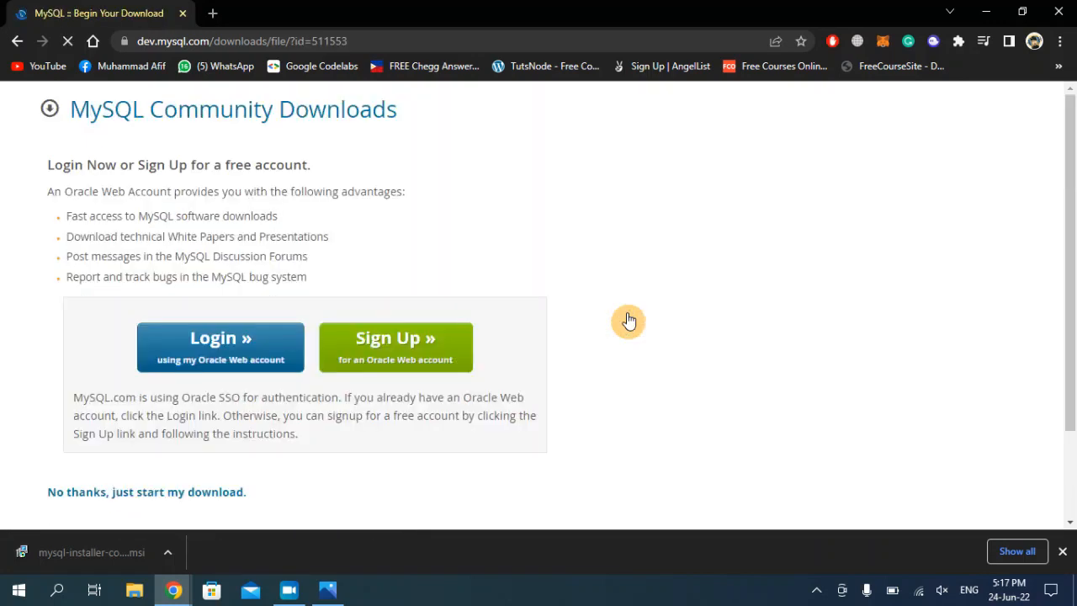
Open the menu of the downloaded mysql-installer item in Chrome's download bar
scroll(1069, 236, down, 2)
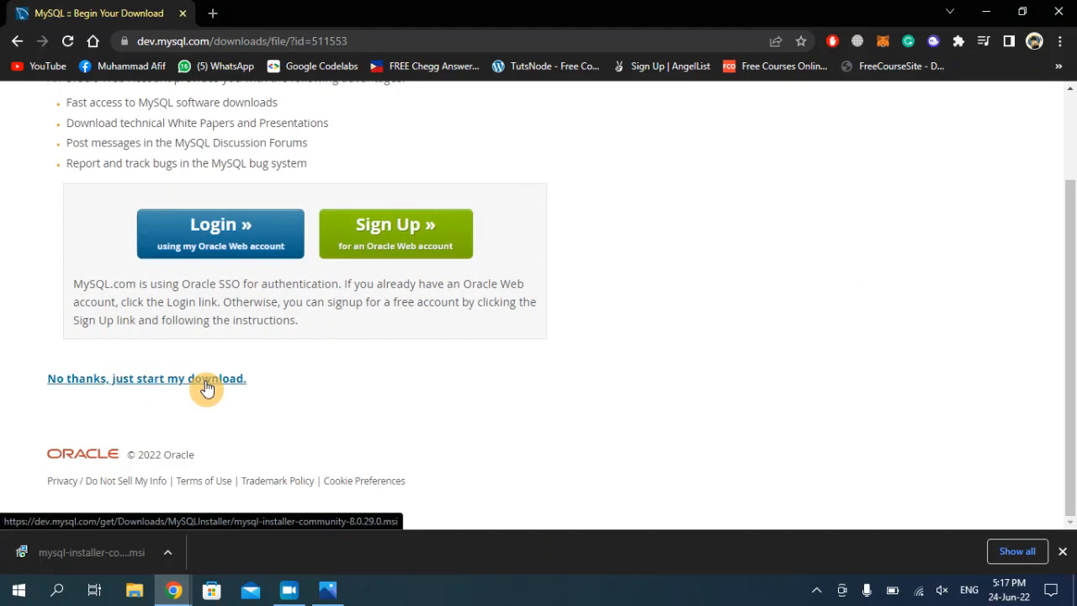
click(168, 552)
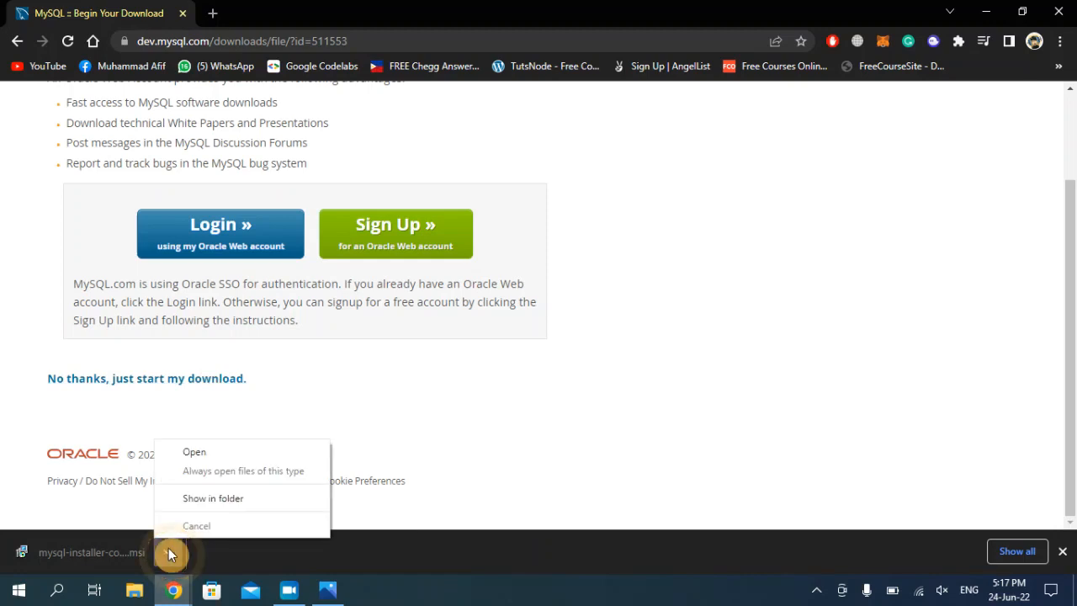
Open the downloaded installer and wait for MySQL Installer's Choosing a Setup Type step
click(224, 454)
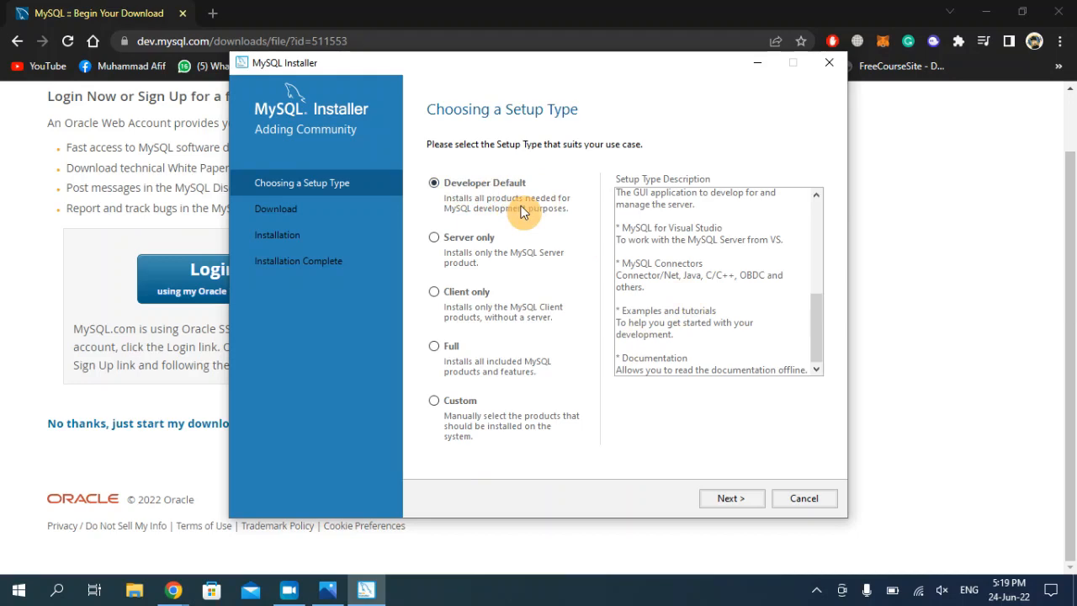
Choose the Custom setup type and continue to Select Products
click(440, 405)
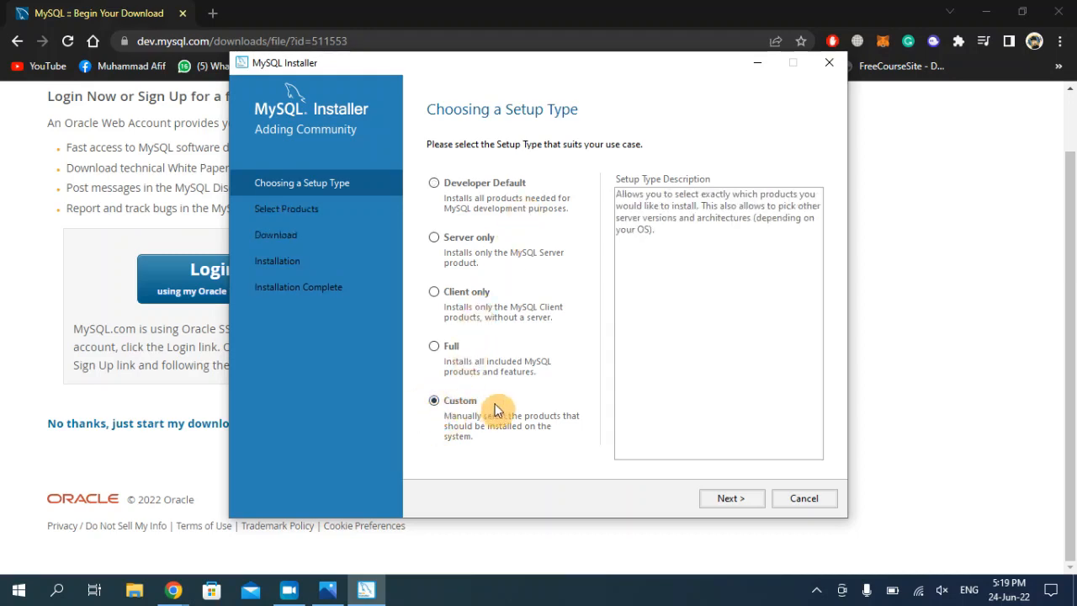
click(730, 498)
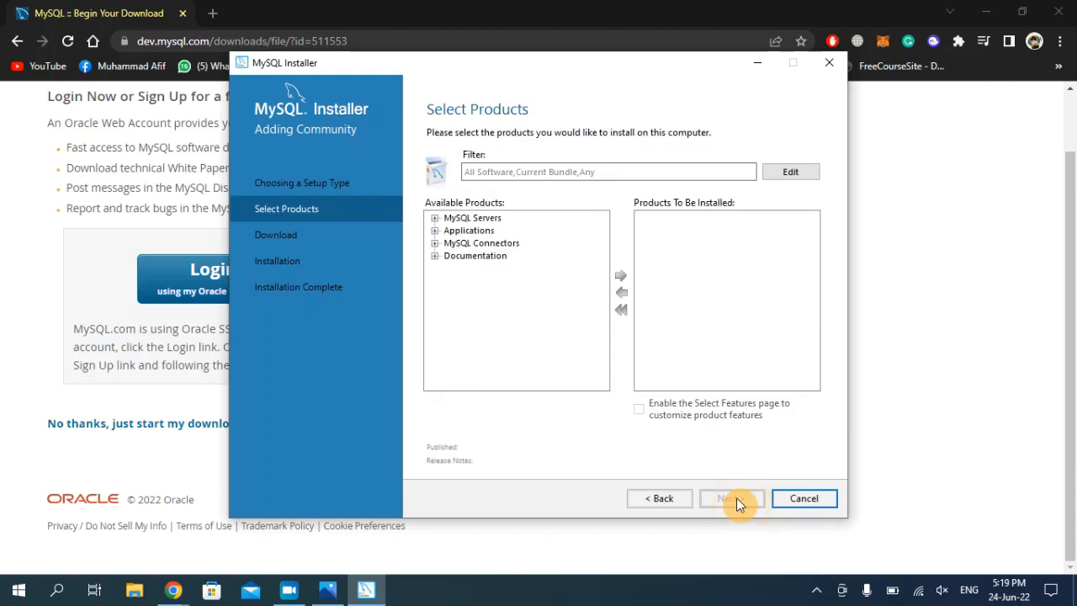
Add MySQL Server 8.0.29 - X64 to the Products To Be Installed list
click(435, 218)
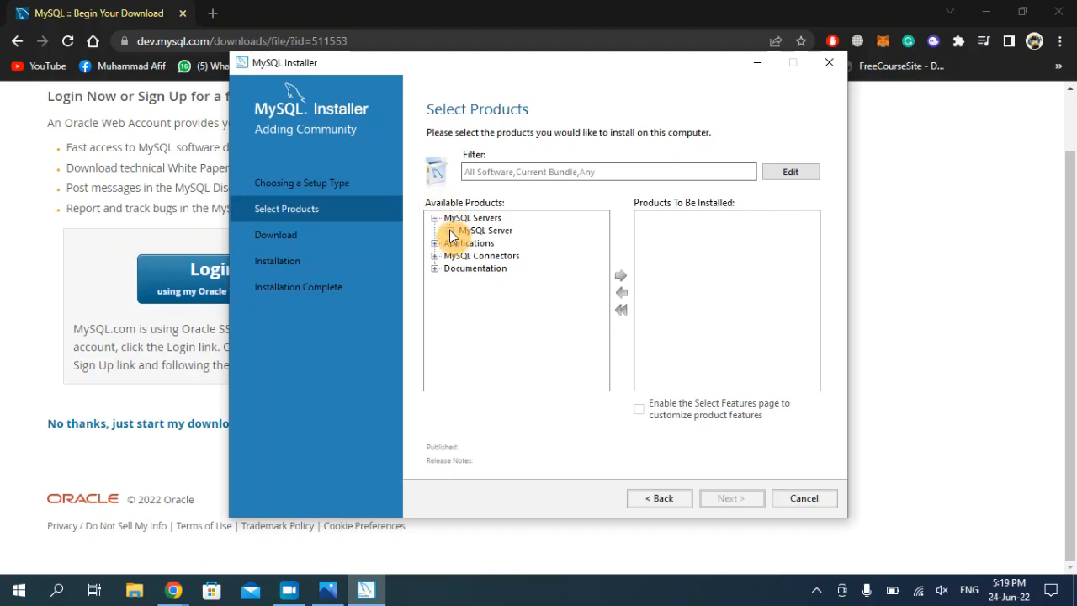
click(450, 231)
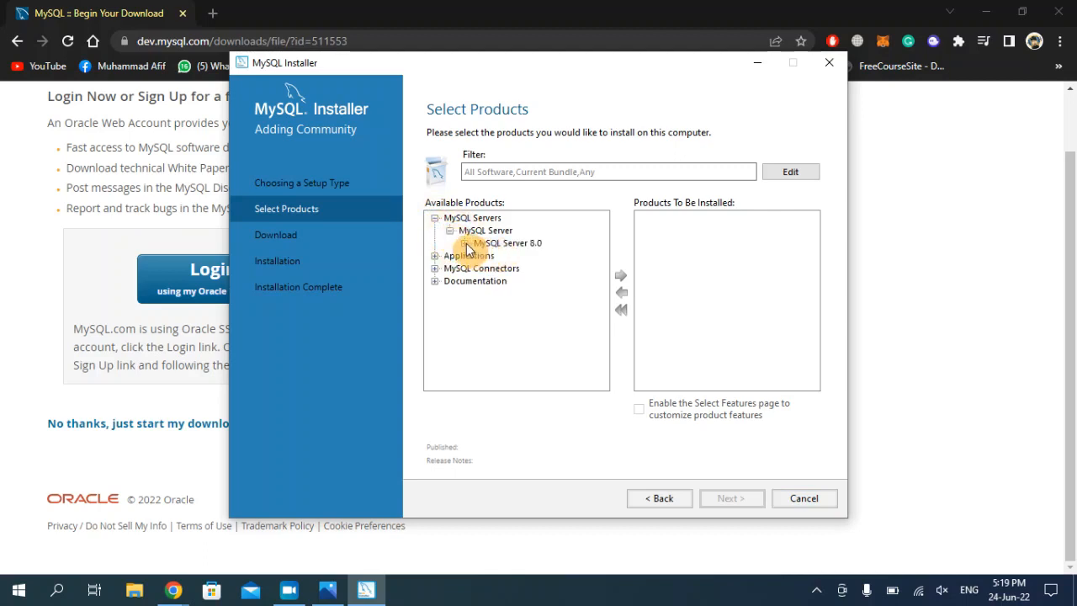
click(465, 243)
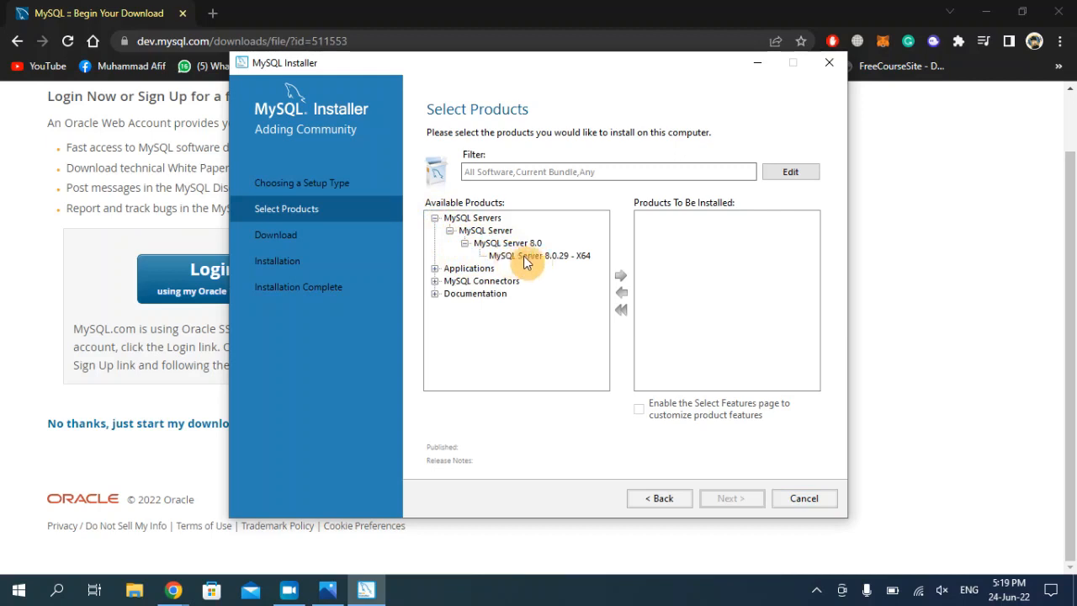
click(547, 261)
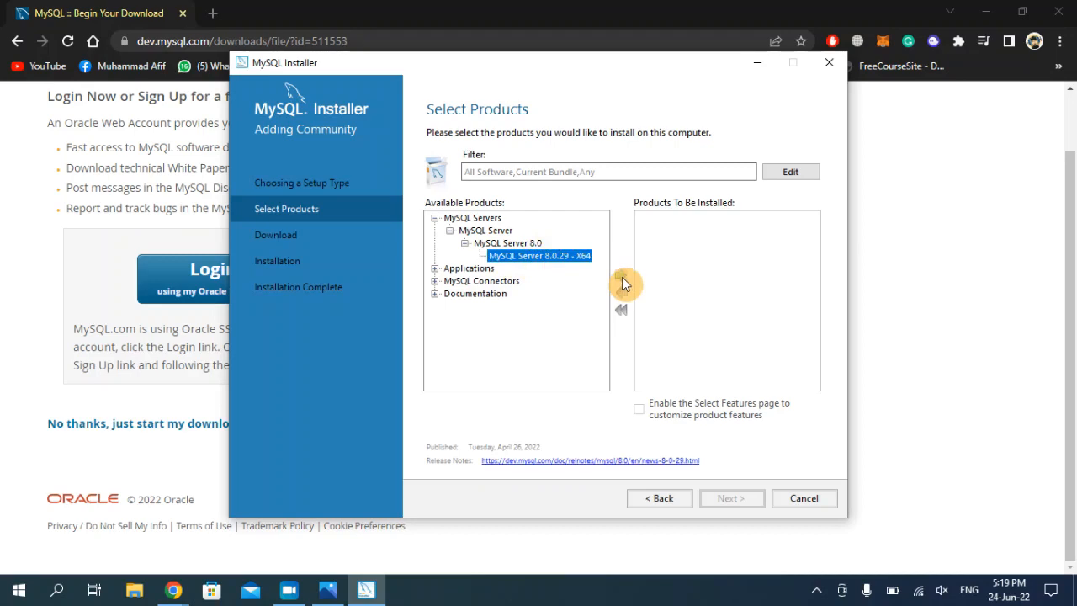
click(622, 282)
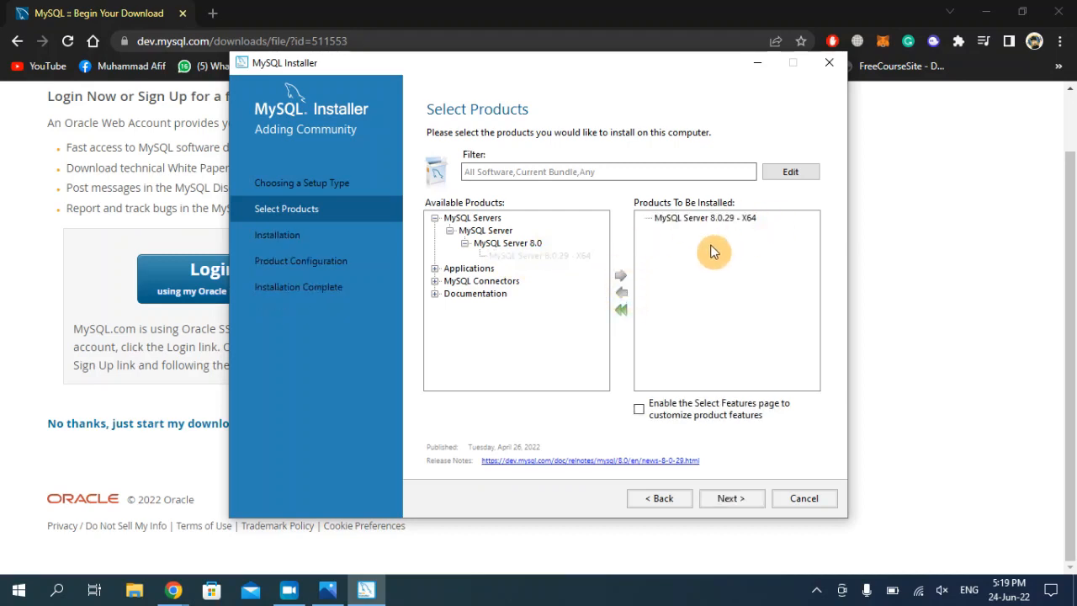
Collapse MySQL Servers and expand Applications to show the MySQL Workbench 8.0 versions
click(434, 218)
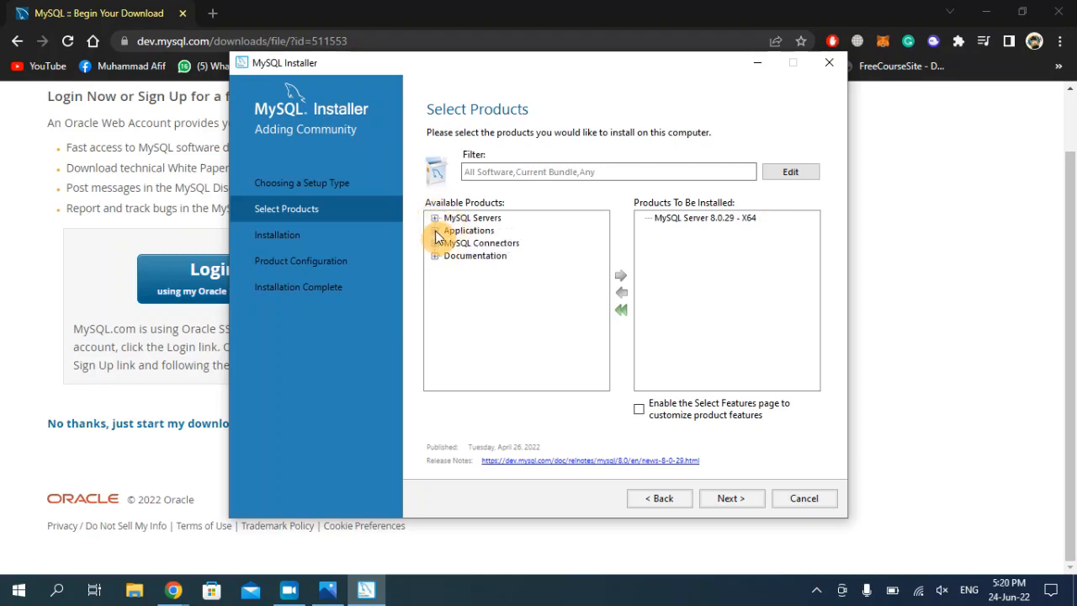
click(435, 230)
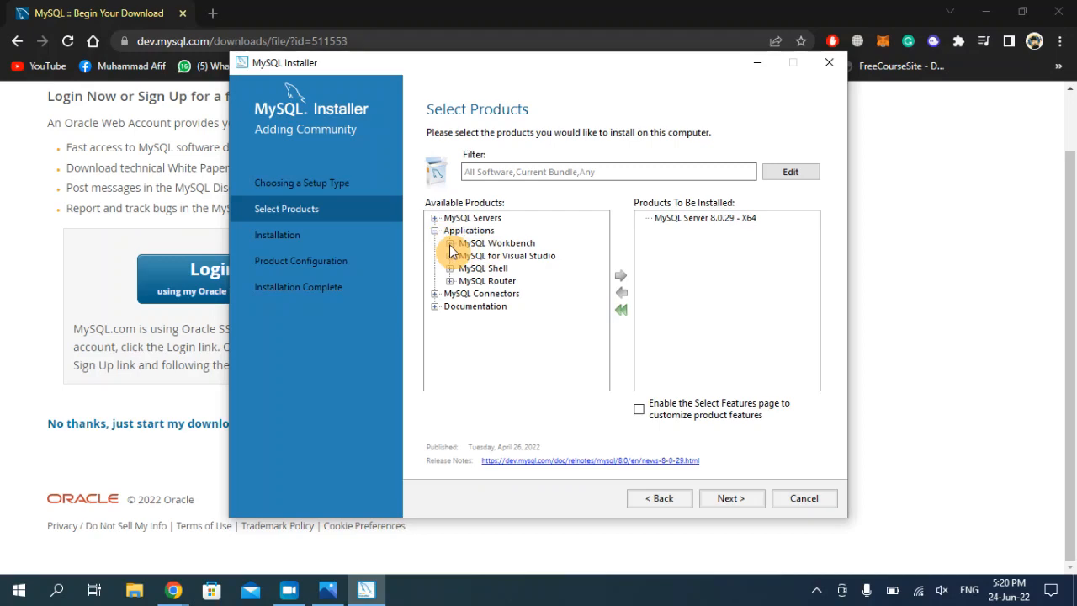
click(449, 243)
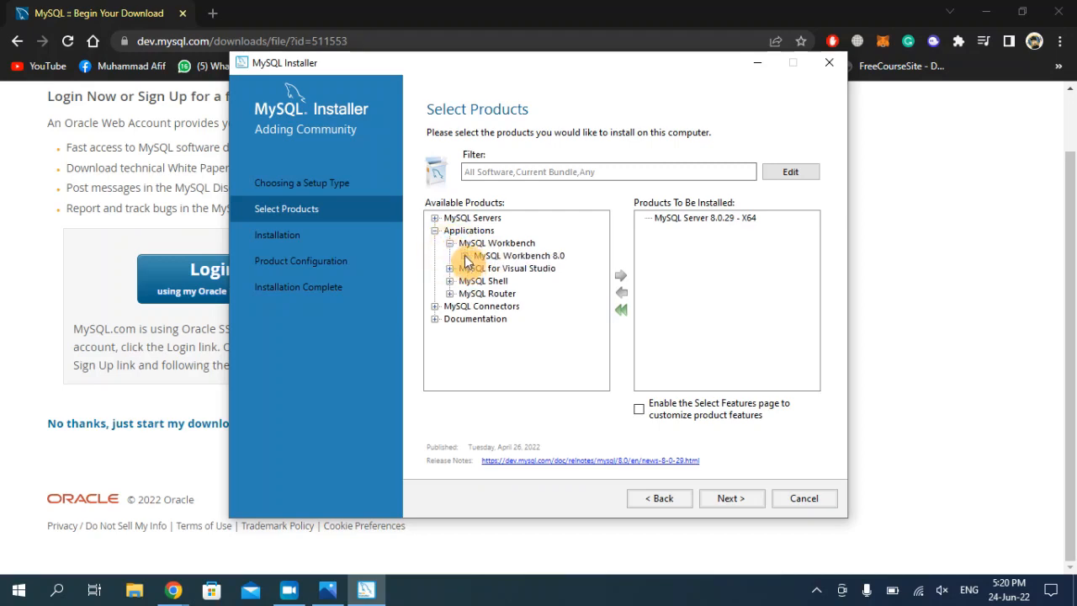
click(465, 256)
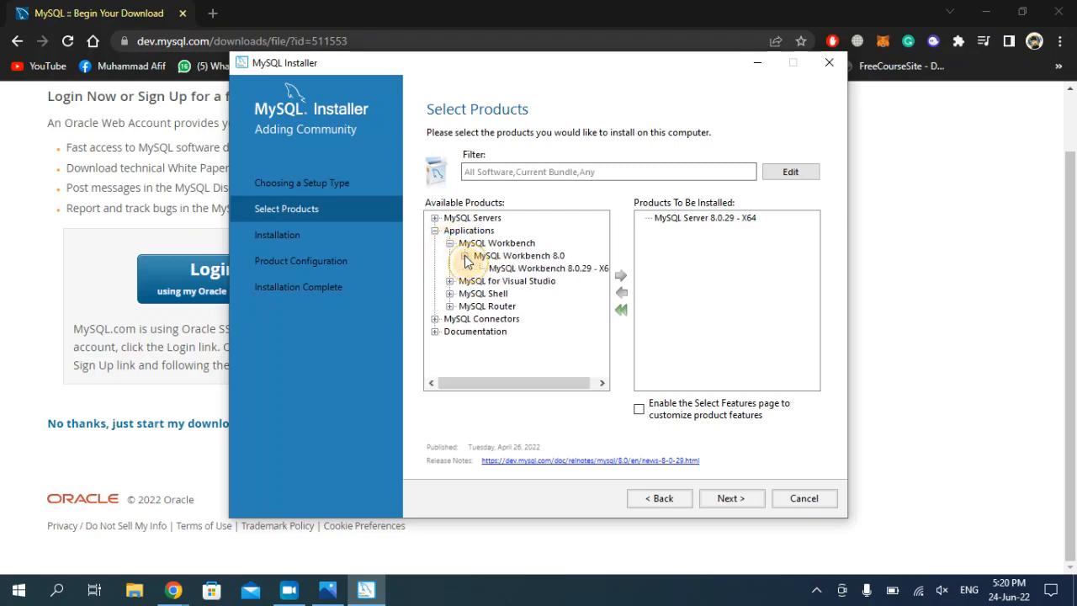
Queue MySQL Workbench and MySQL Shell 8.0.29 - X64 for installation
click(549, 270)
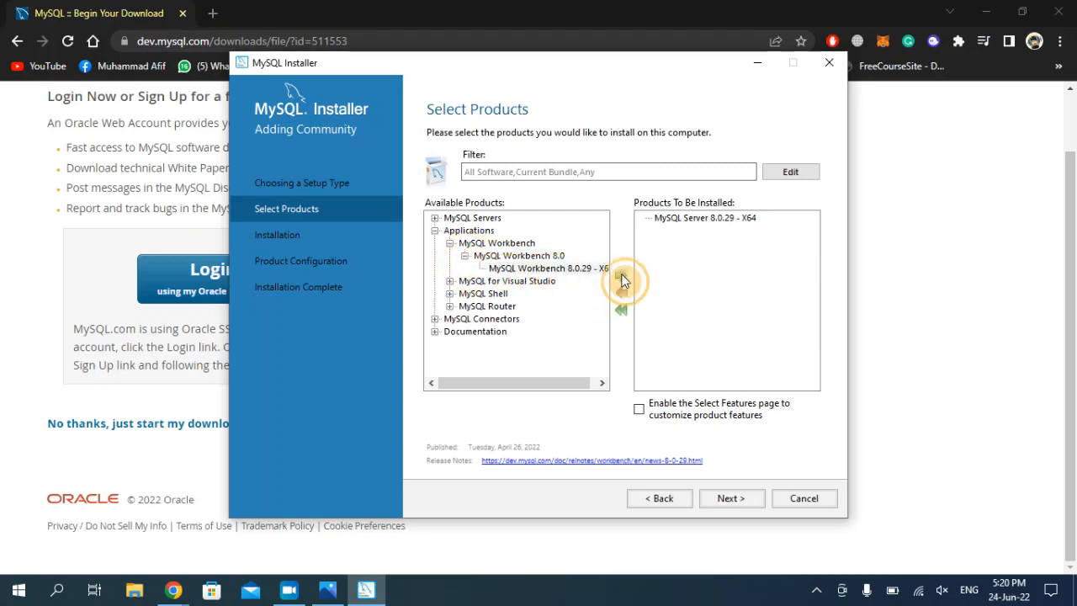
click(624, 281)
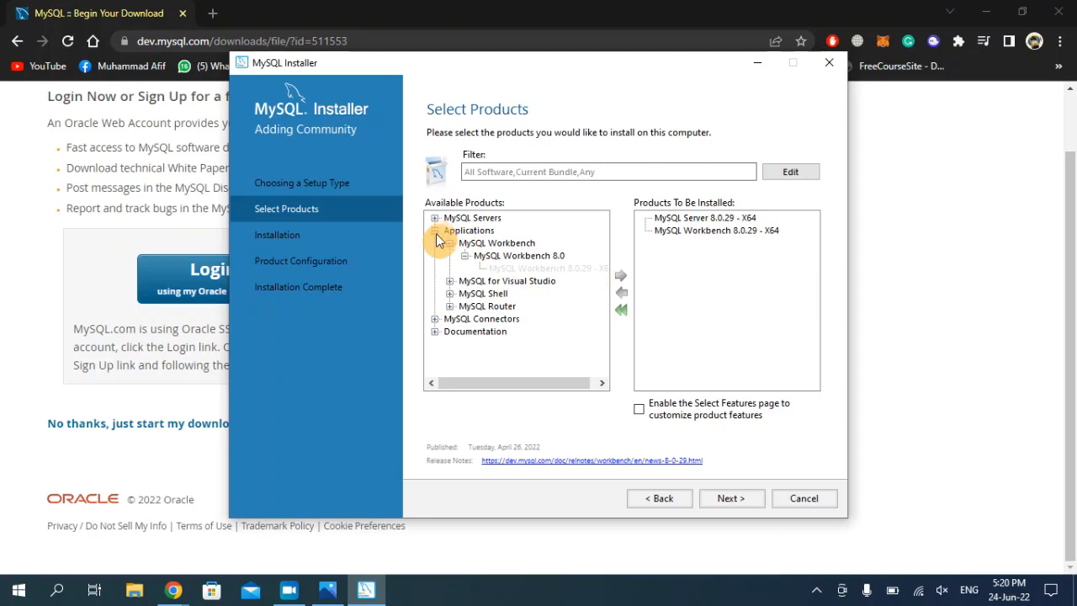
click(450, 294)
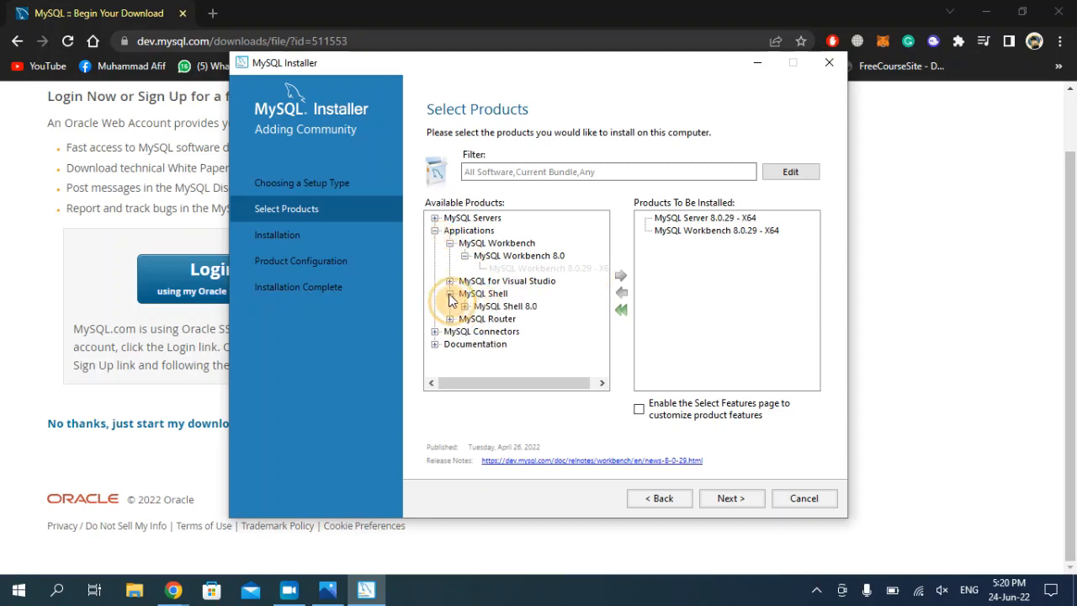
click(465, 306)
click(511, 319)
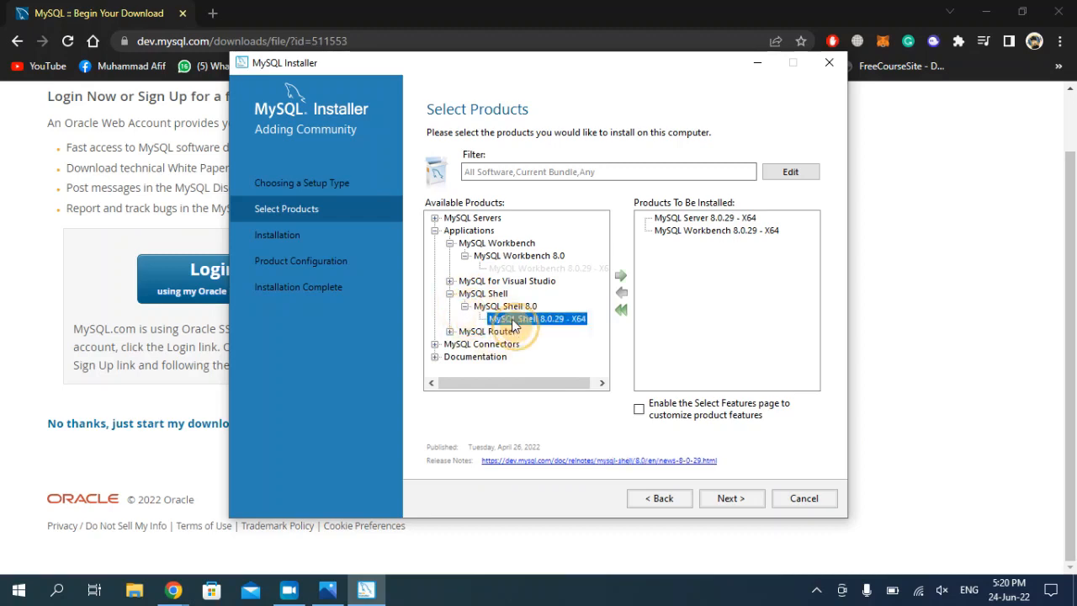
click(621, 275)
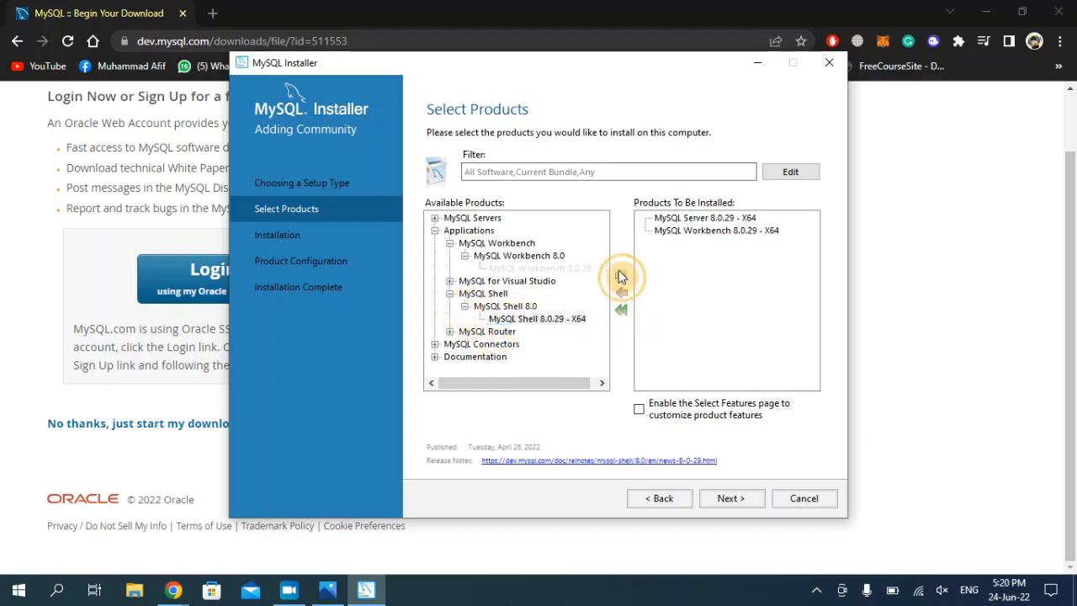
Queue MySQL Router 8.0.29 - X64 for installation too
click(449, 294)
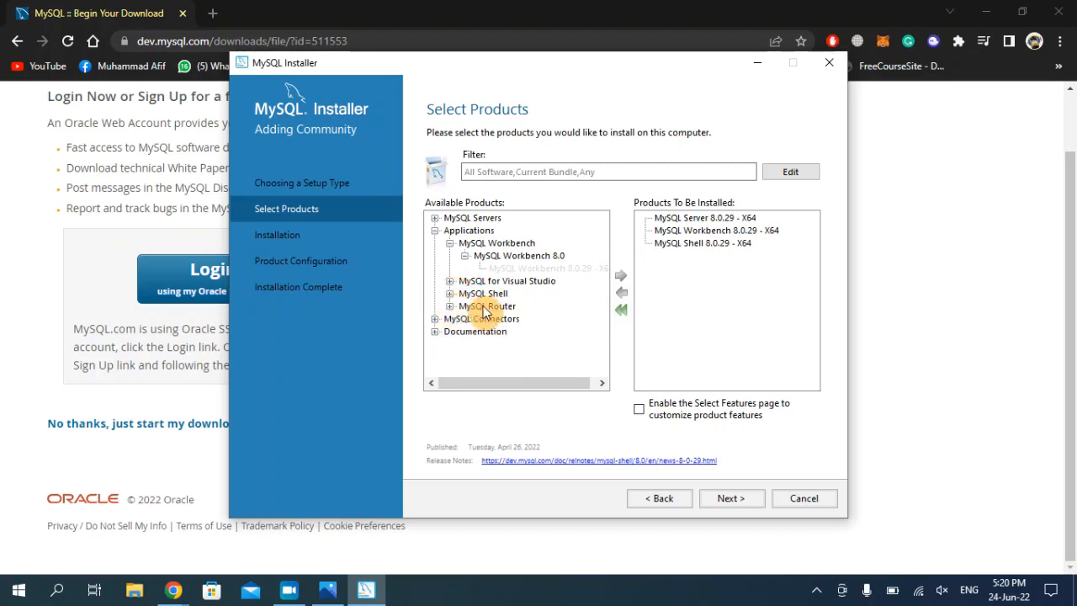
click(450, 306)
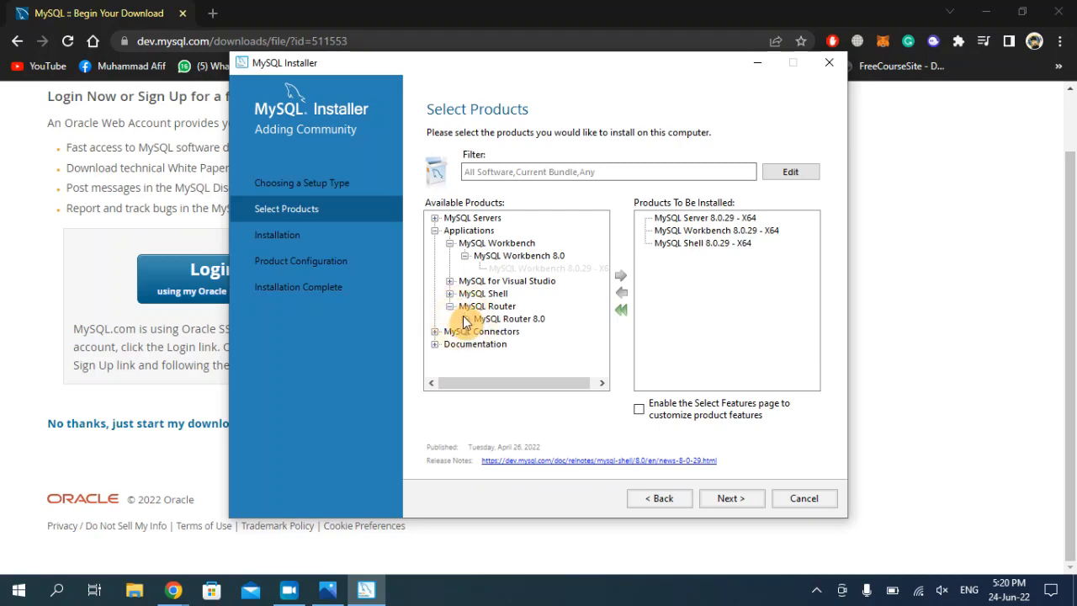
click(464, 319)
click(503, 332)
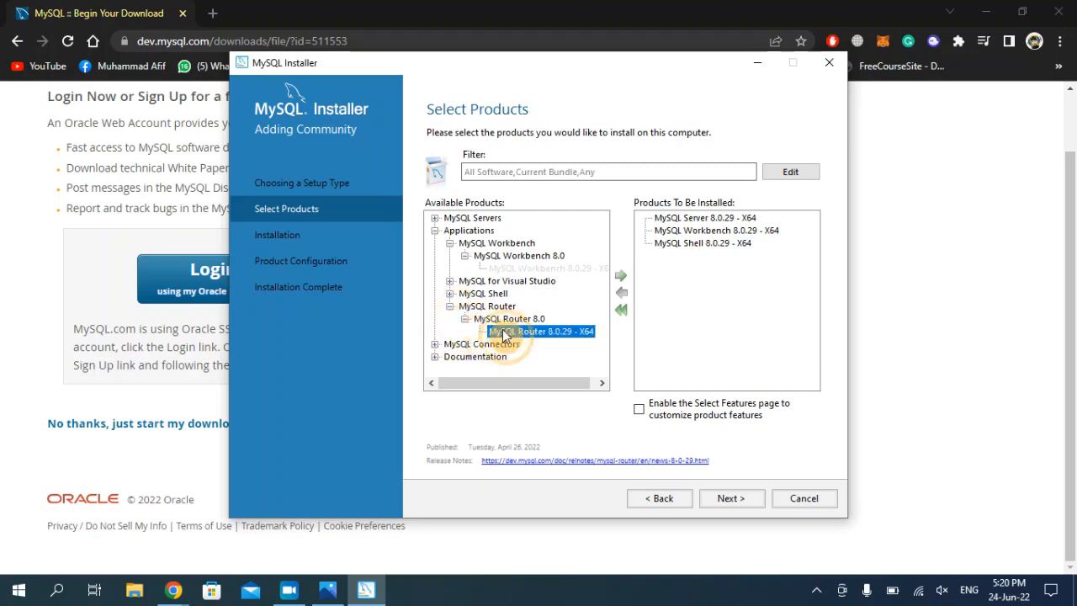
click(623, 280)
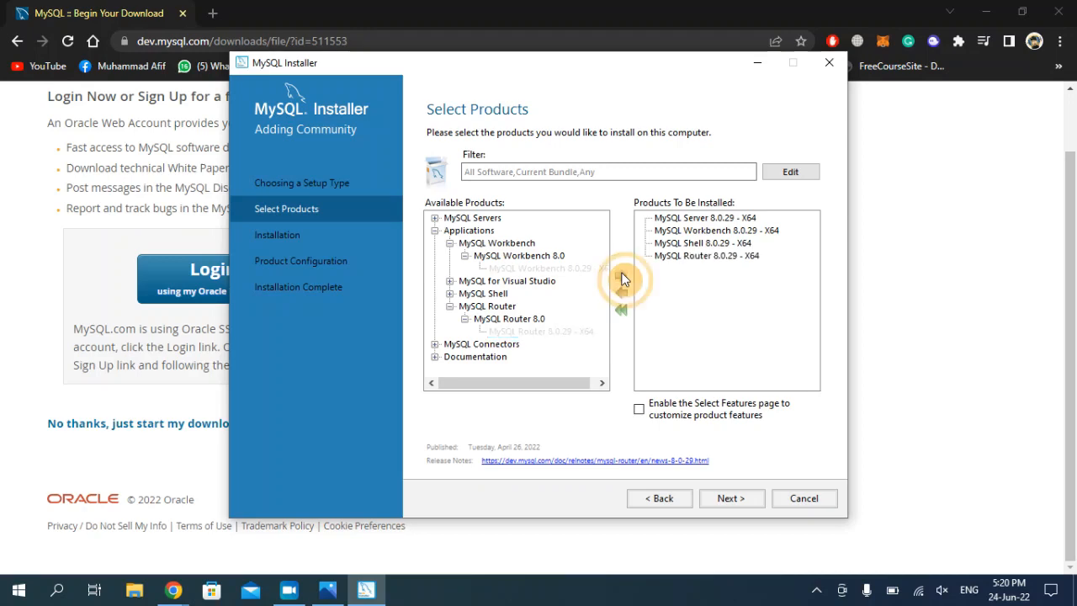
Add Connector/Python 8.0.29 - X64 from MySQL Connectors, then collapse the connectors tree
click(435, 231)
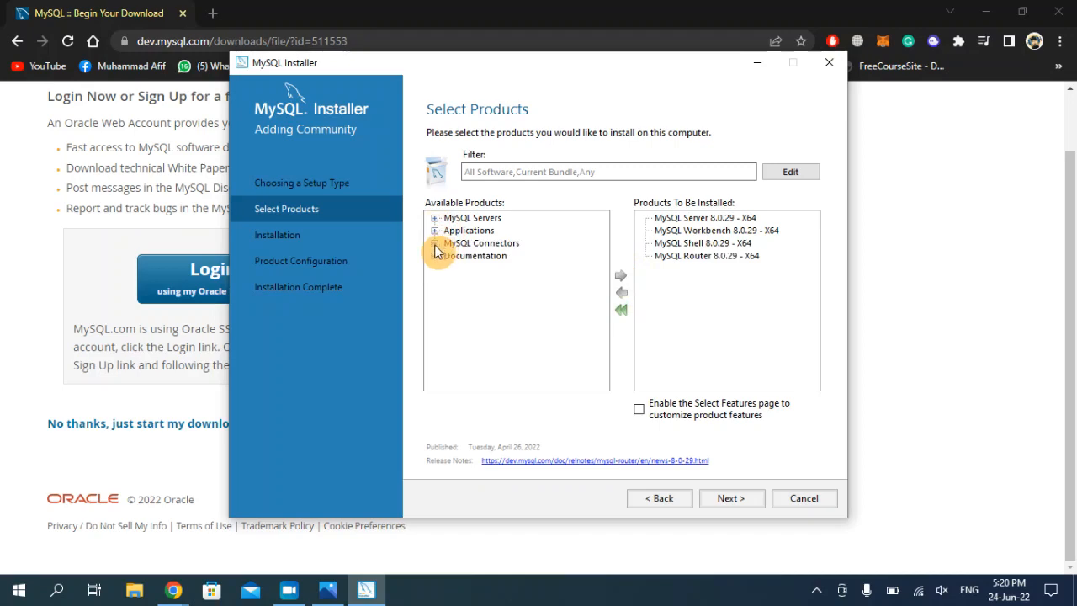
click(435, 244)
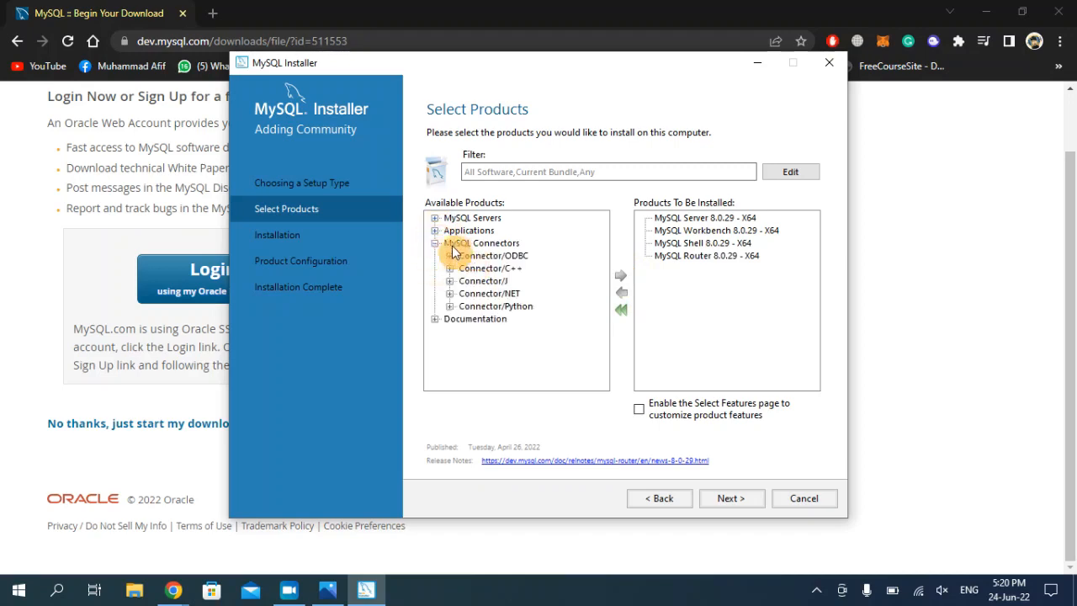
click(450, 307)
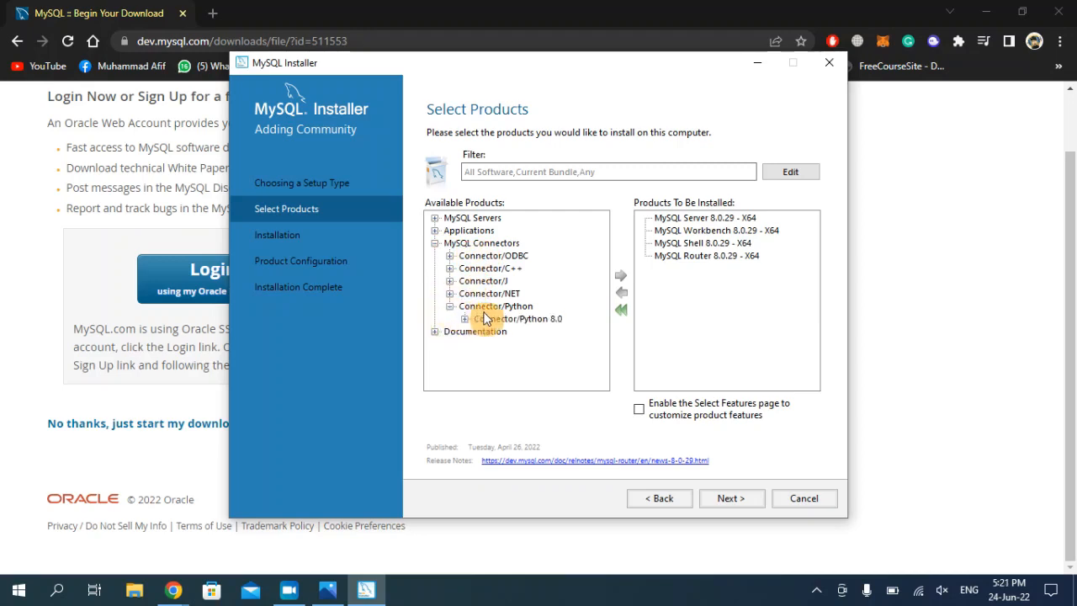
click(464, 319)
click(526, 331)
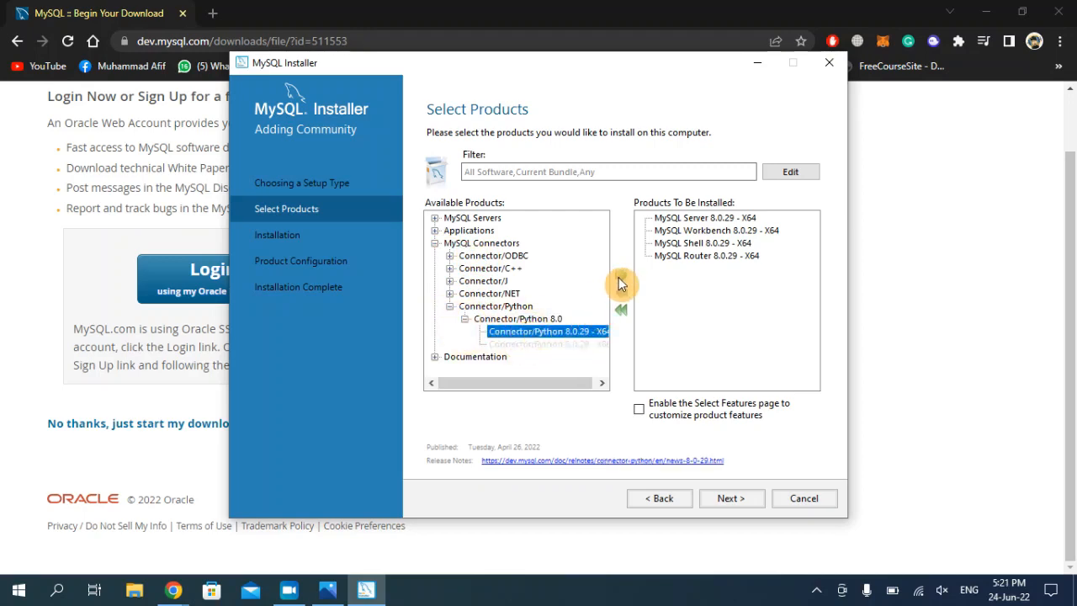
click(620, 284)
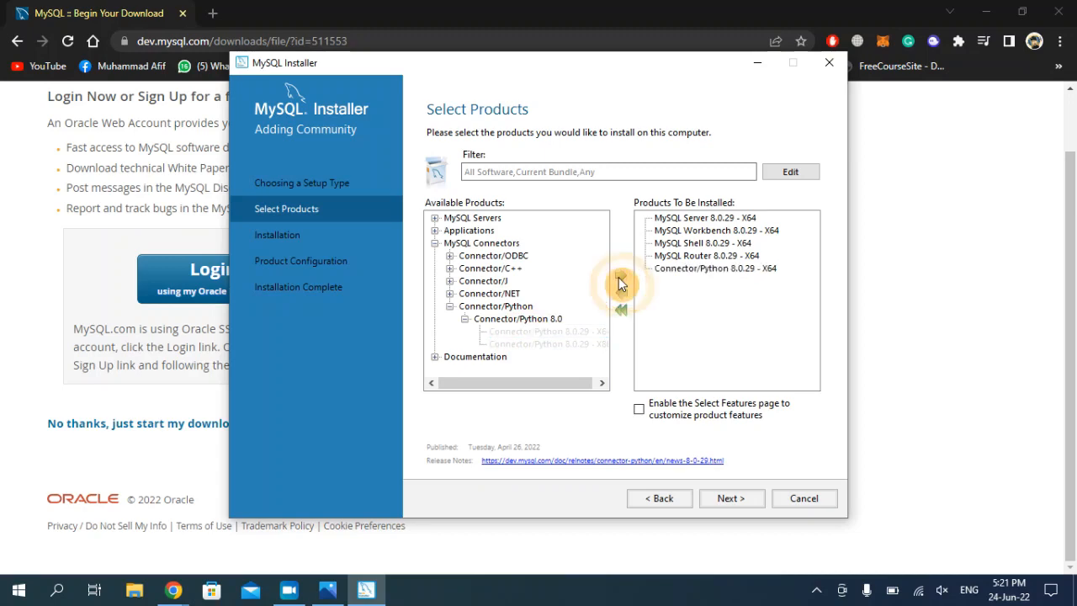
click(449, 307)
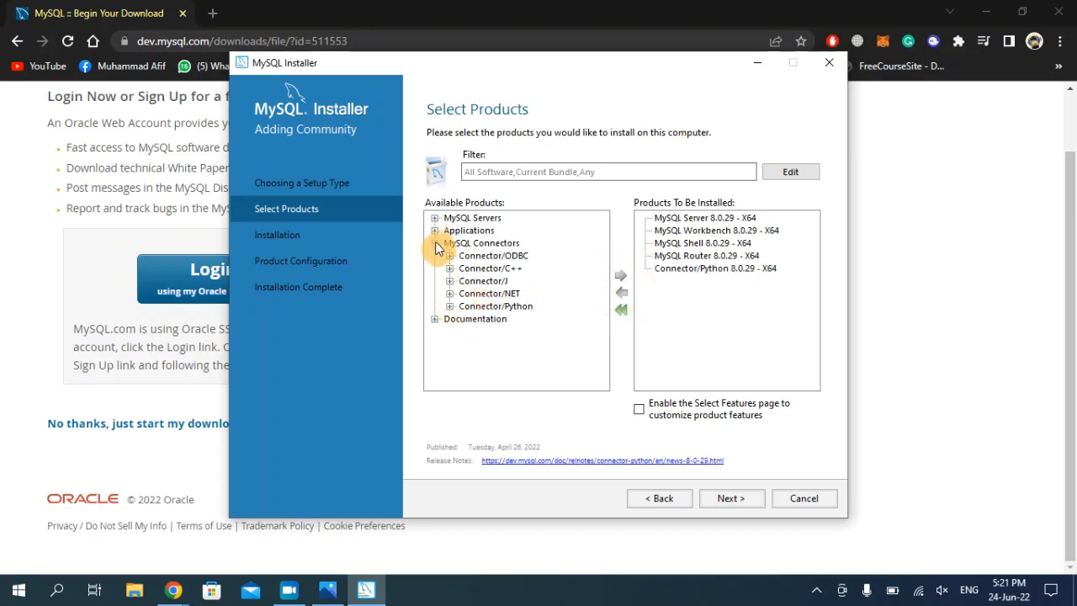
click(435, 243)
Queue MySQL Documentation 8.0.29 and proceed to the installation summary
click(435, 255)
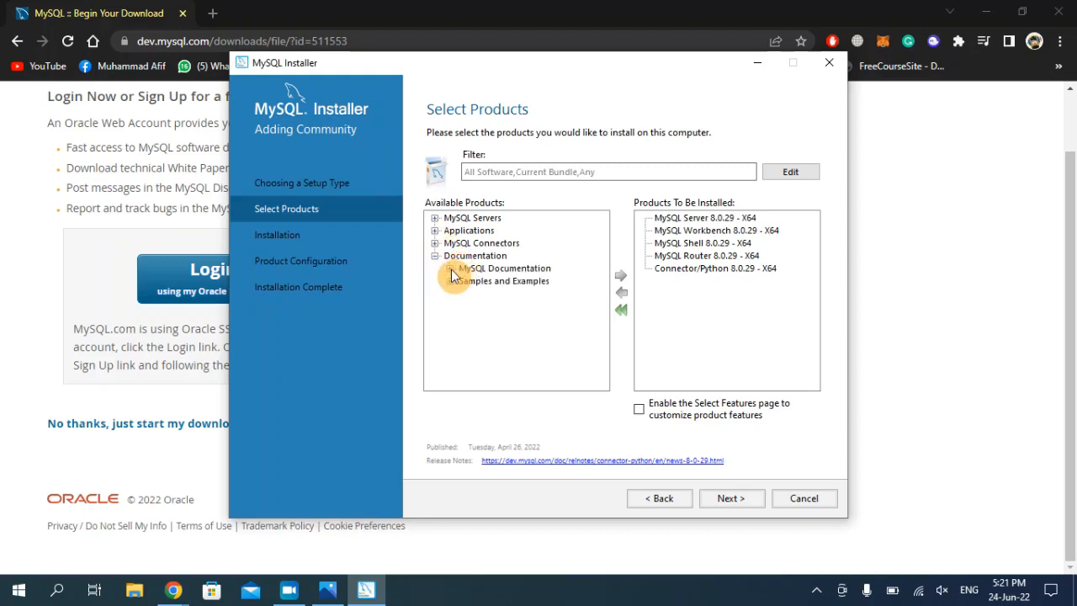
click(450, 268)
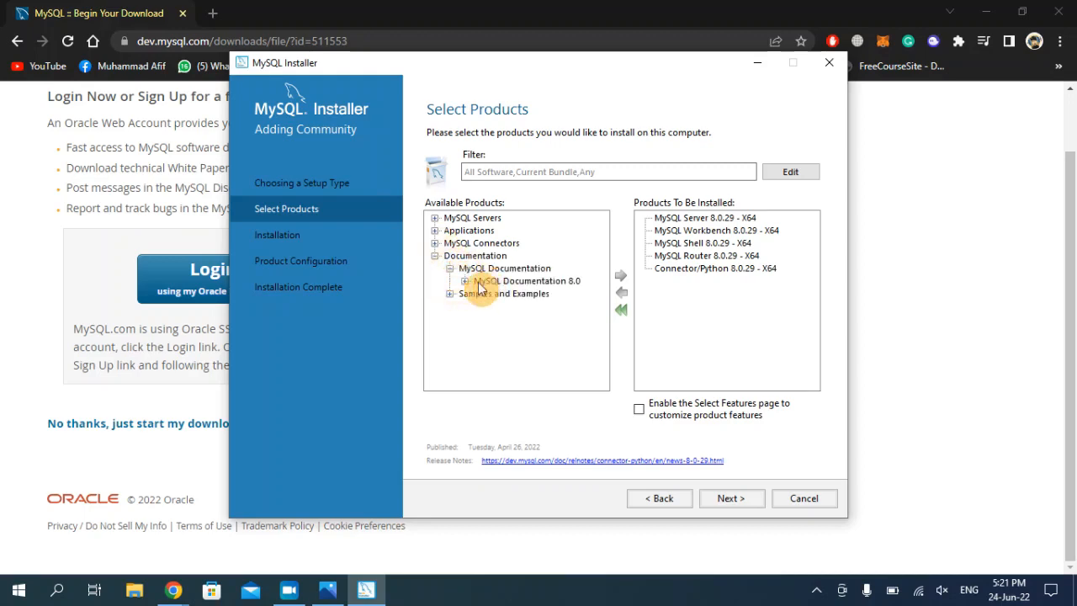
click(465, 281)
click(604, 292)
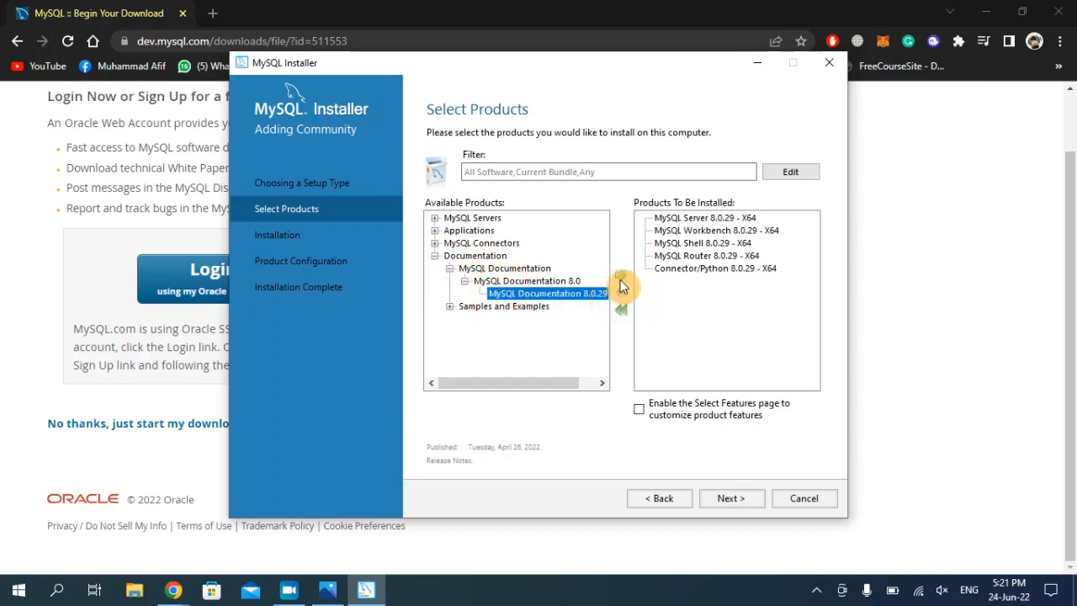
click(621, 278)
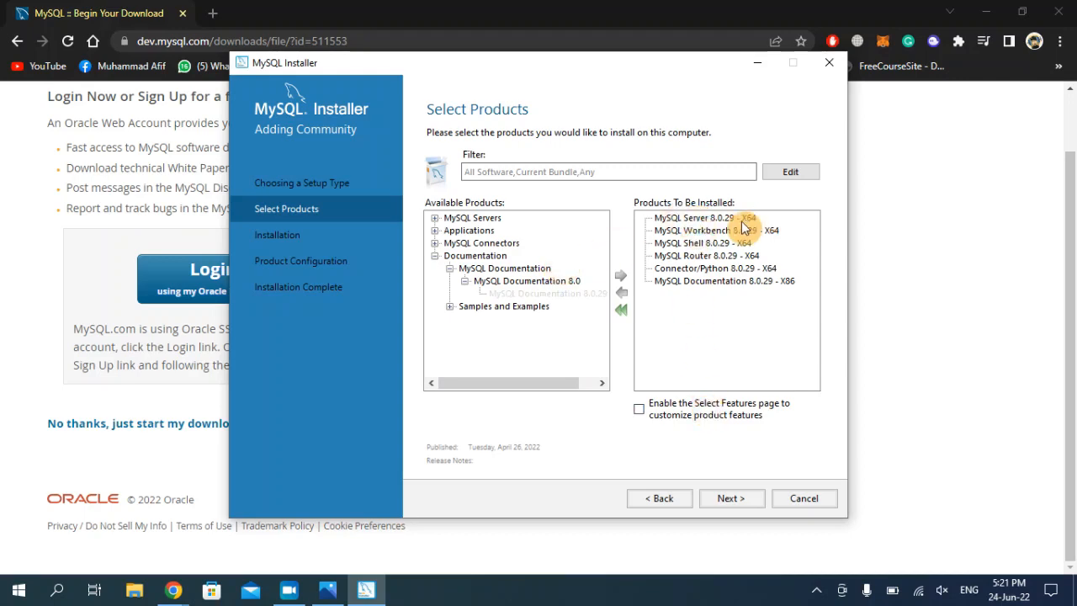
click(724, 500)
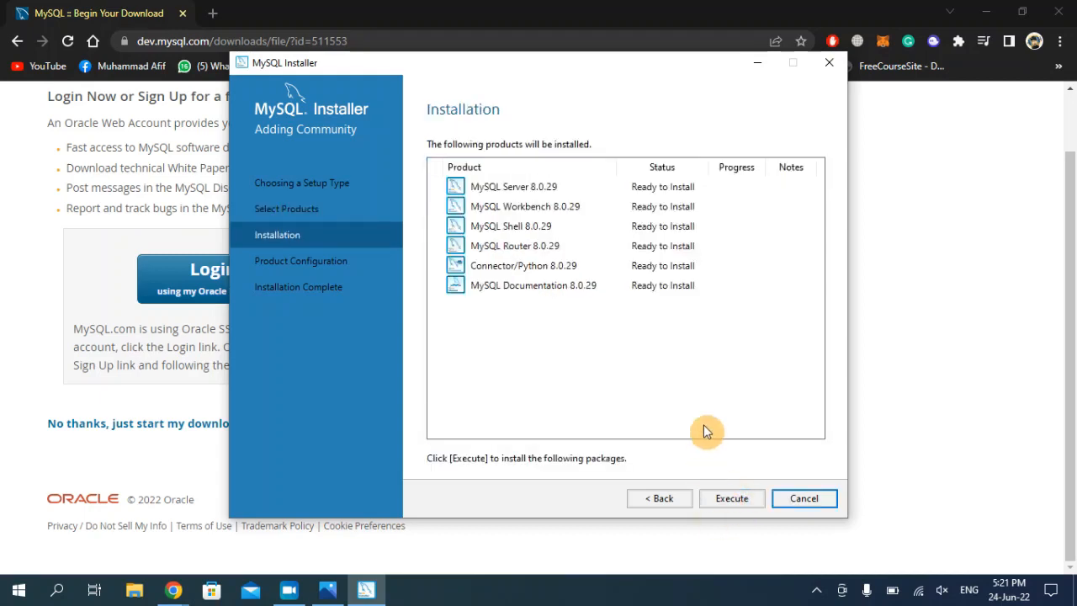
Execute the install of all six products, then continue to Product Configuration
click(743, 502)
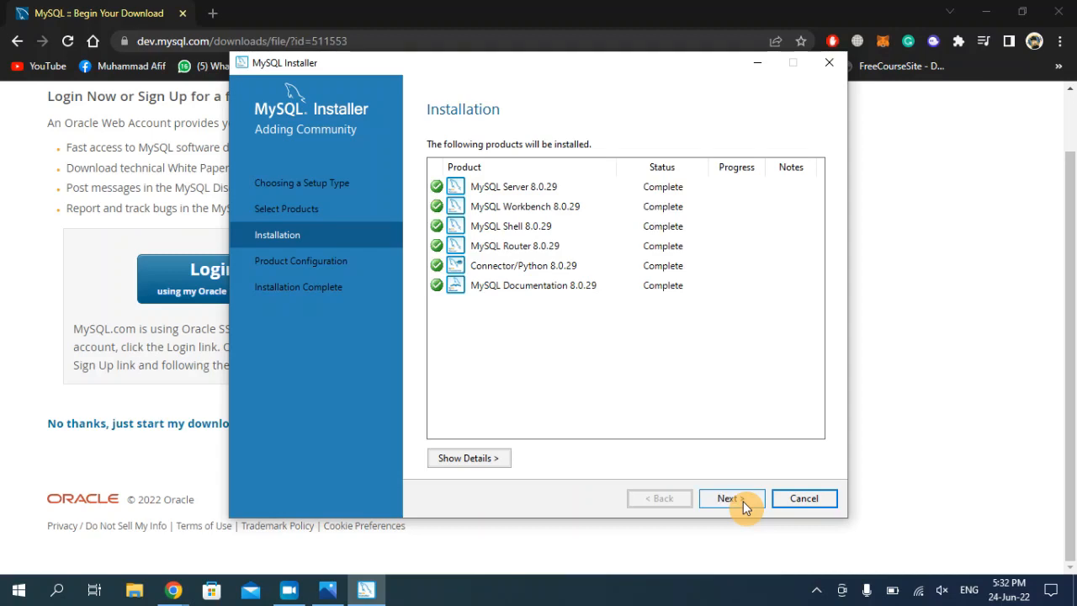
click(732, 498)
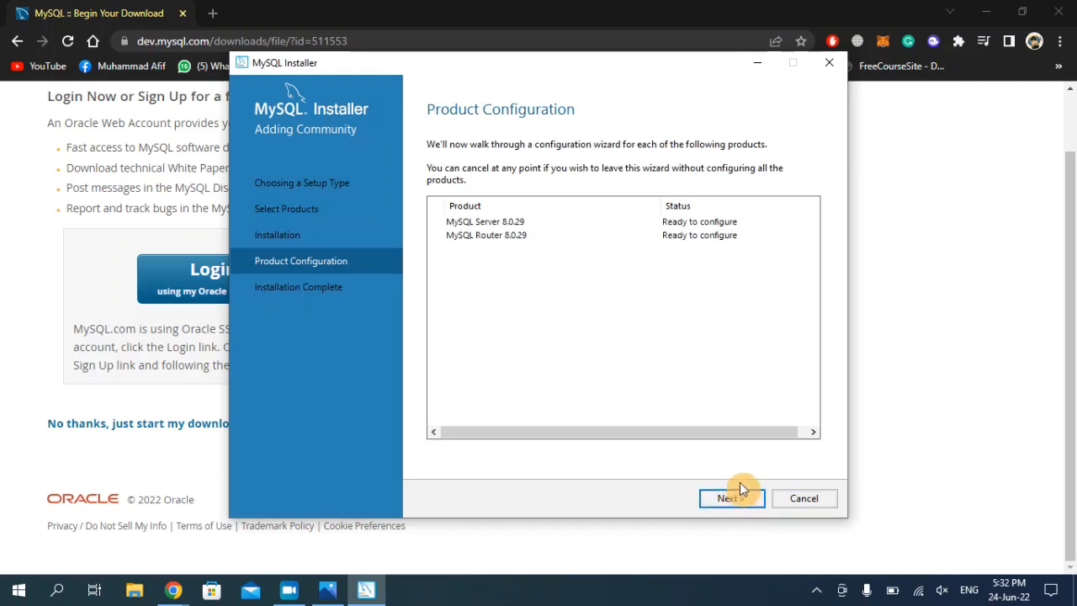
Keep Development Computer, port 3306 and strong password encryption, reaching Accounts and Roles
click(732, 498)
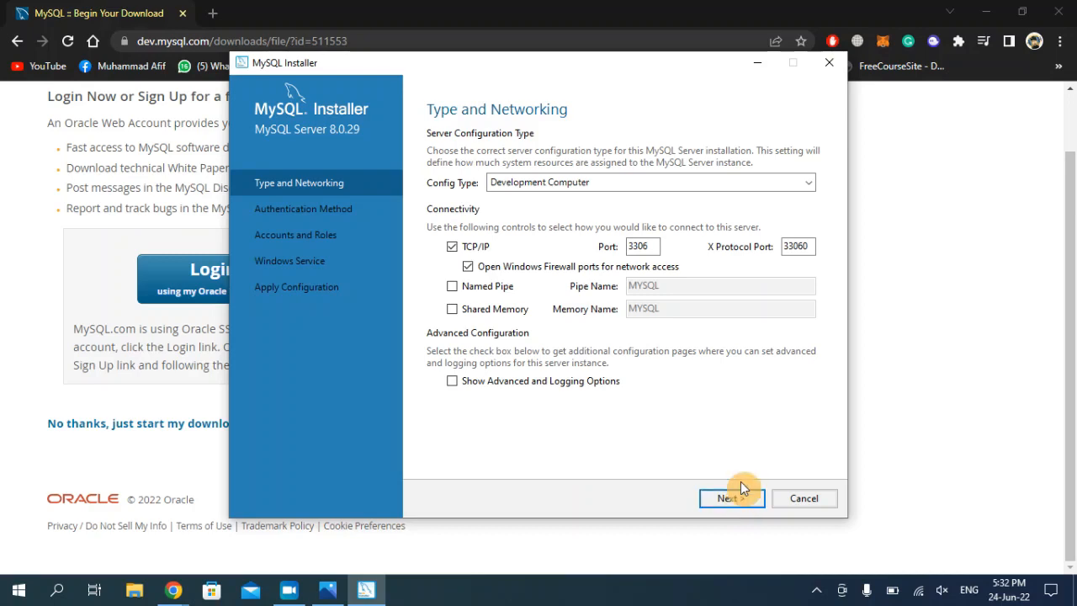
click(733, 505)
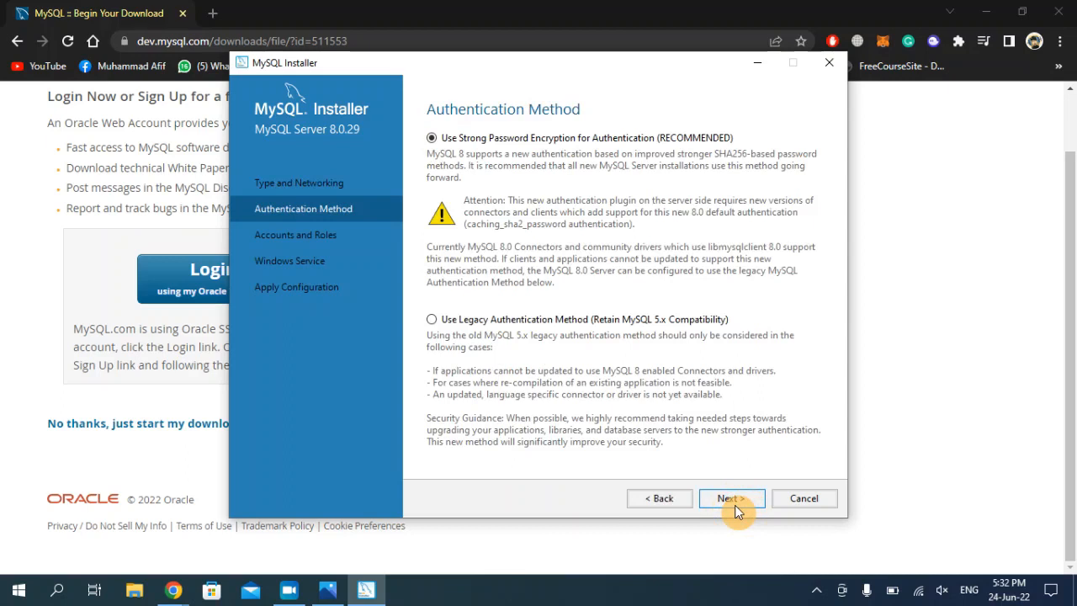
click(740, 502)
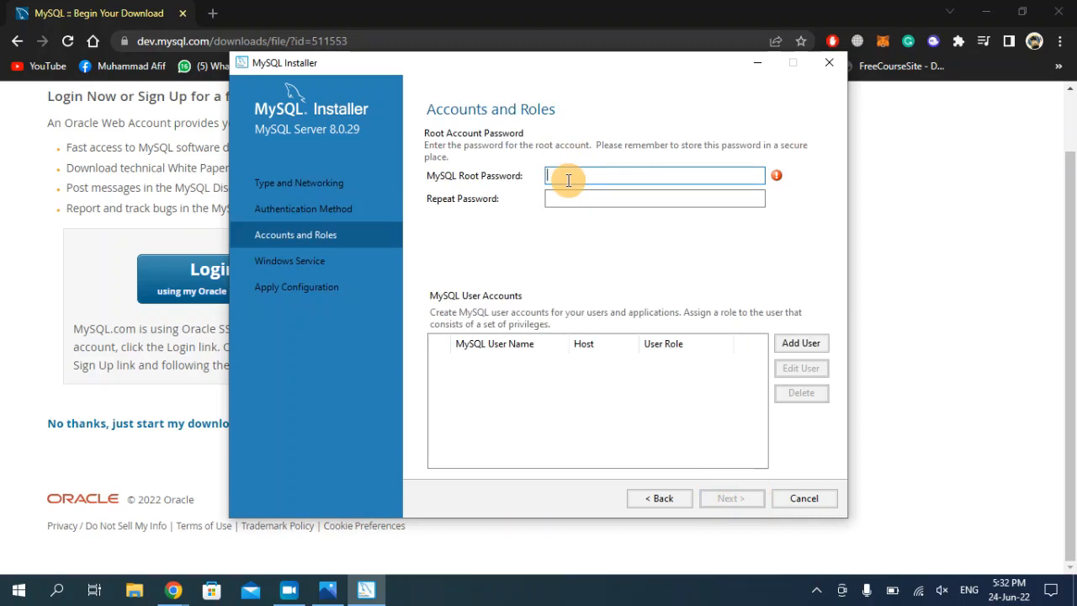
Enter the root password in both password fields and advance to the Windows Service step
text(123)
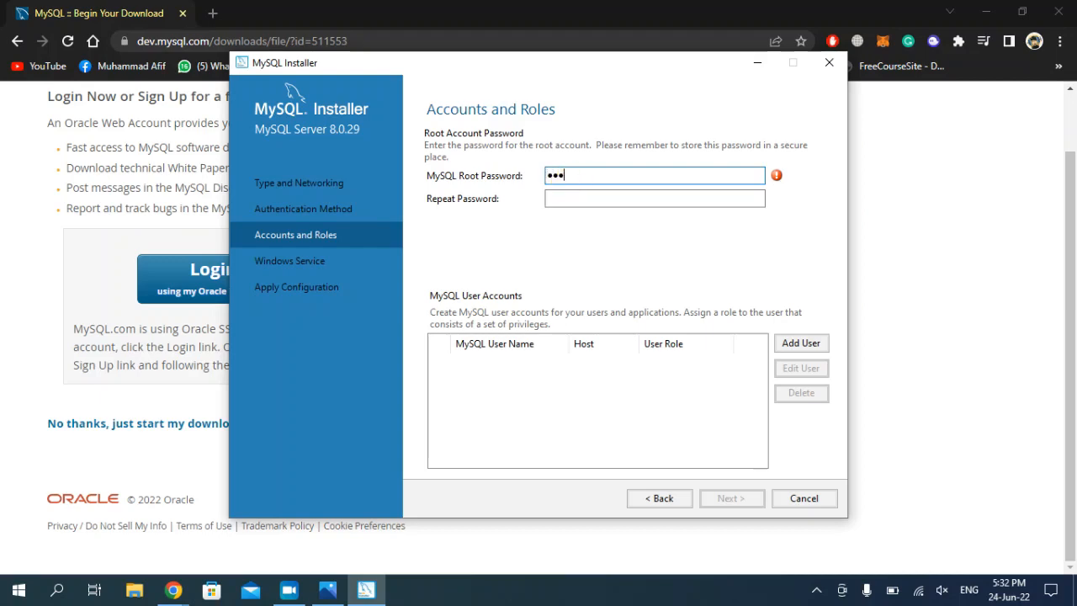
text(45678910)
click(609, 193)
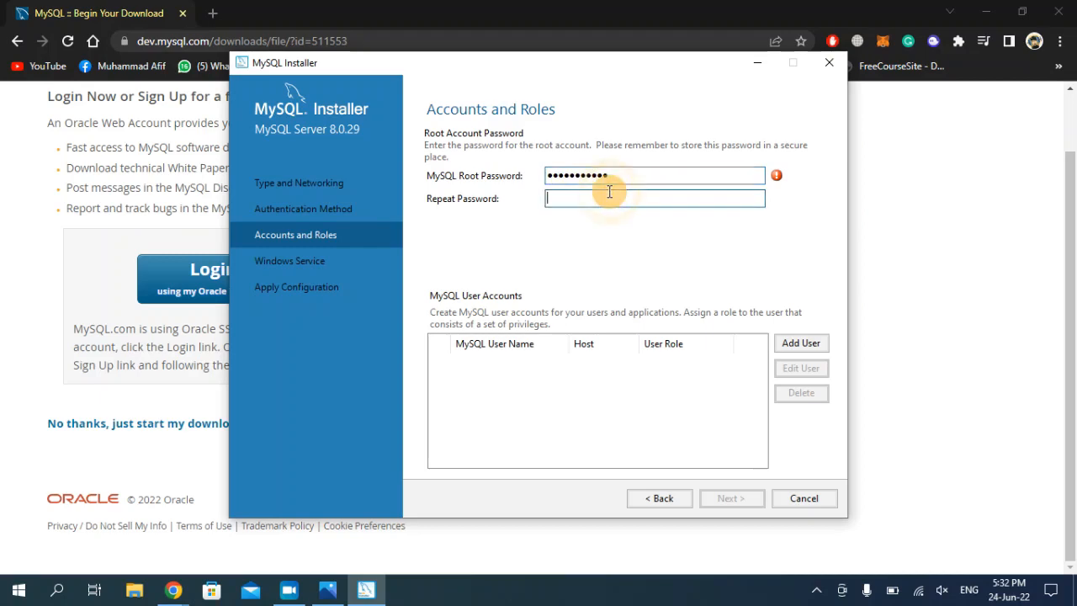
text(123)
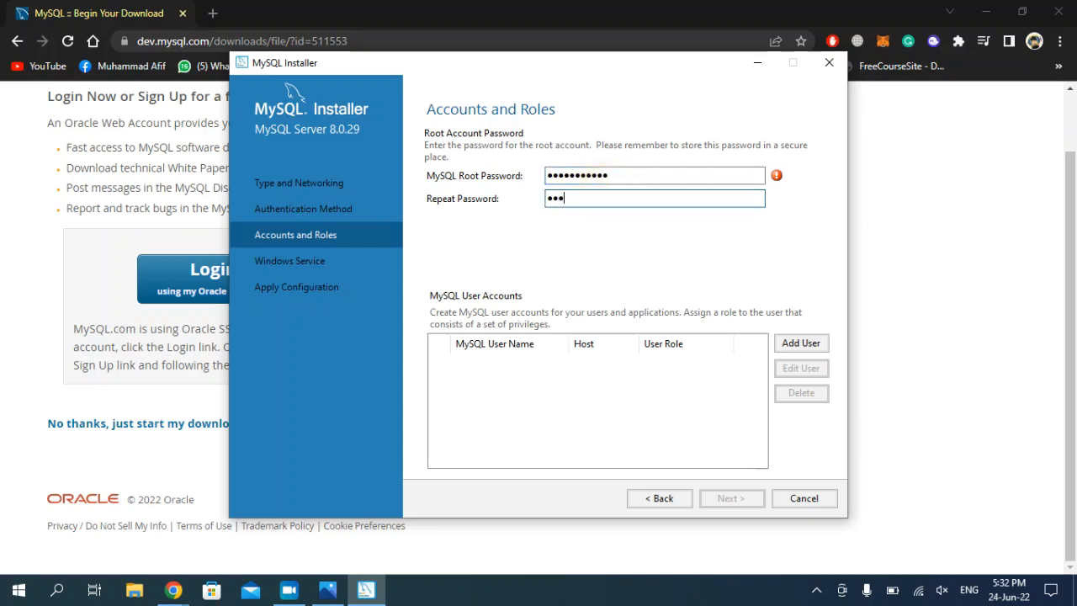
text(45678910)
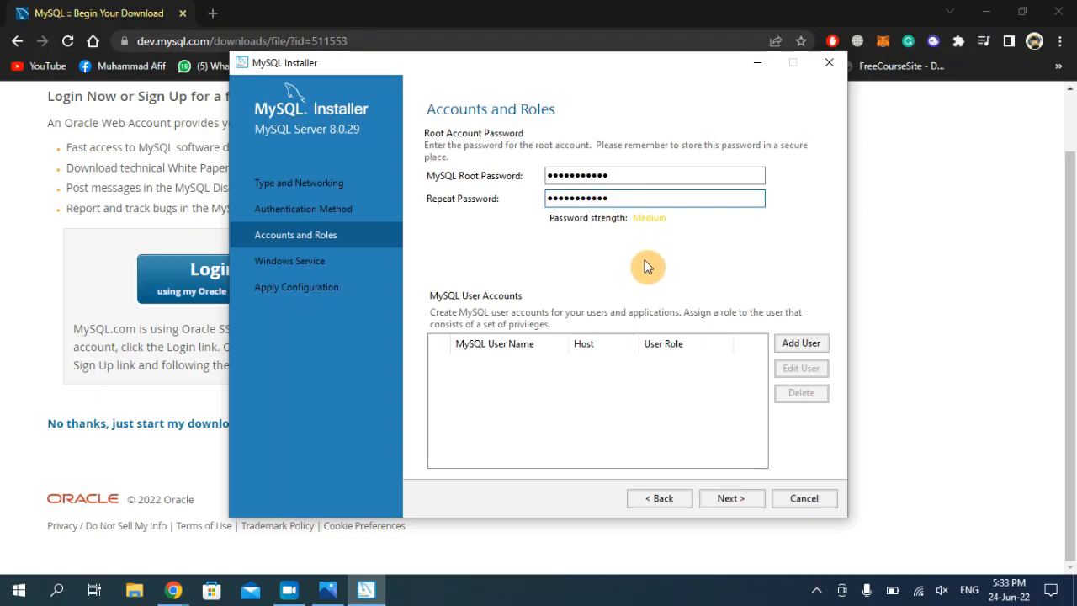
click(730, 498)
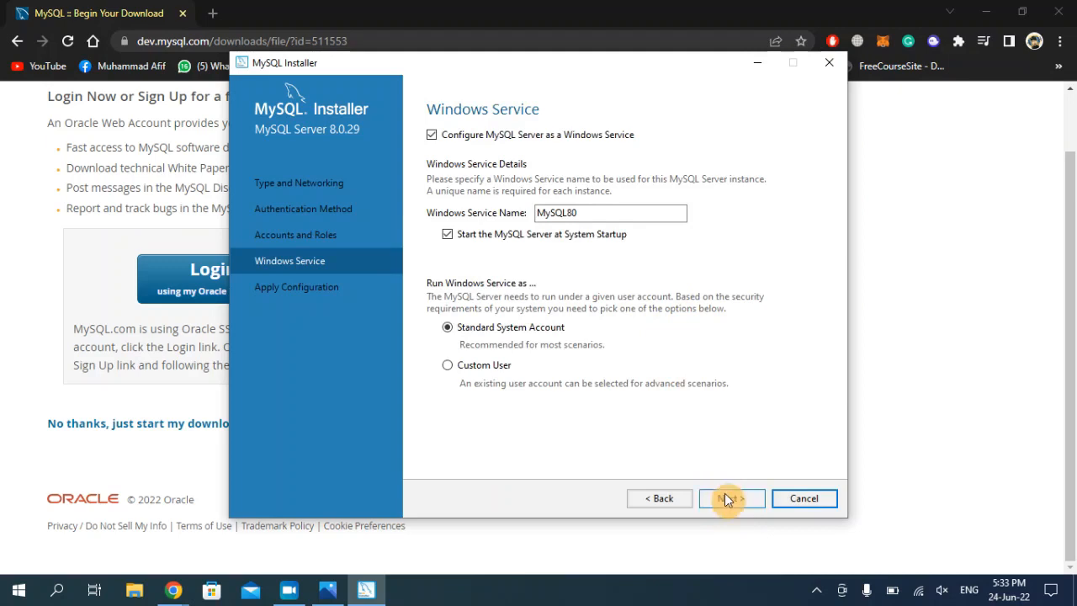
Keep the default MySQL80 service settings, execute the server configuration, and finish it
click(728, 496)
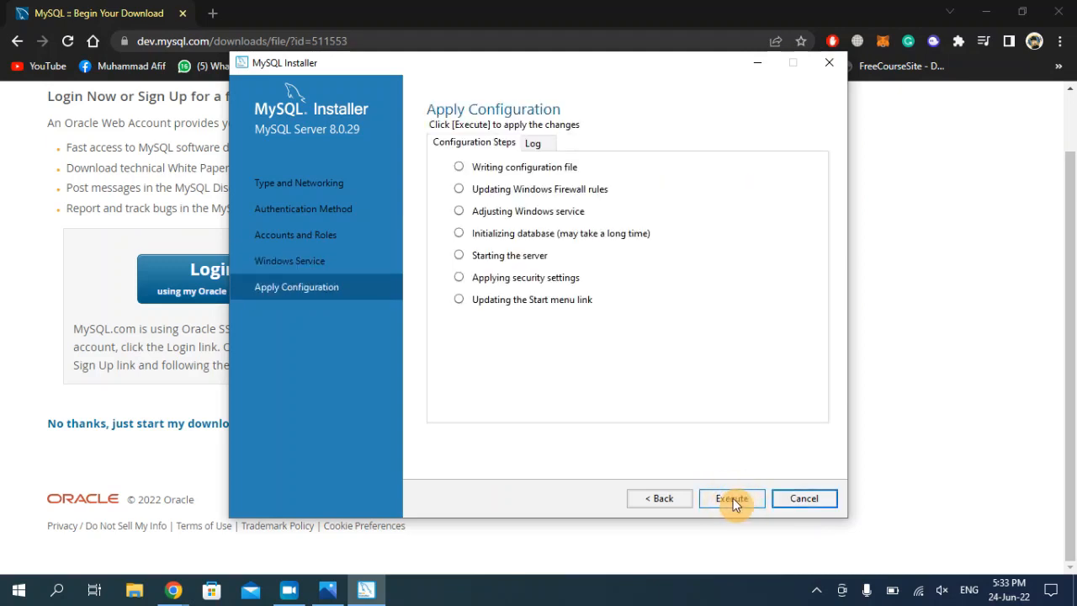
click(734, 497)
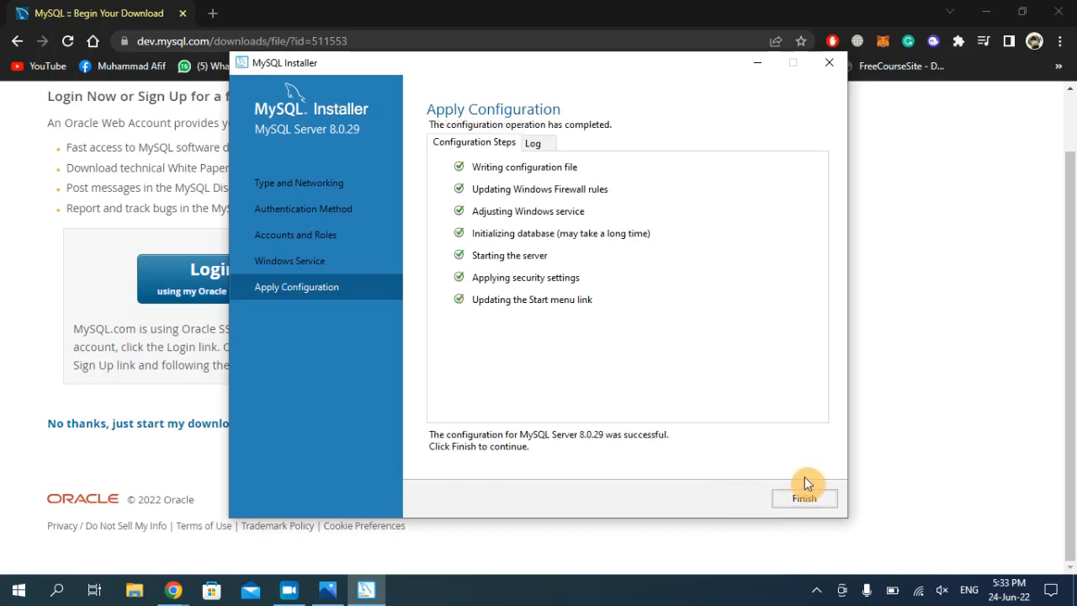
click(806, 497)
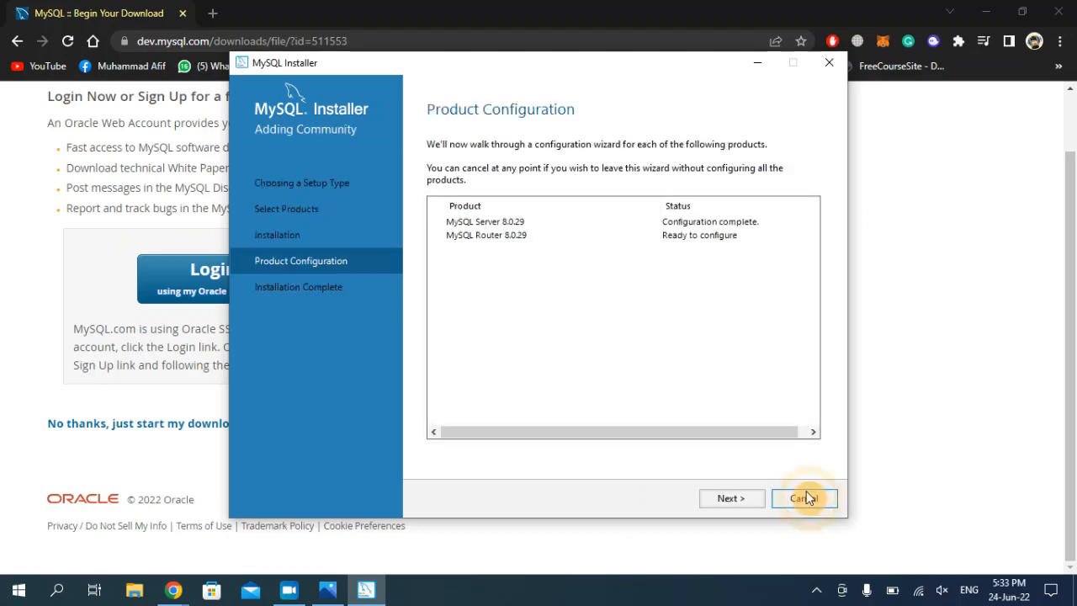
Finish MySQL Router setup with Bootstrap unchecked, then complete and close the installer
click(732, 500)
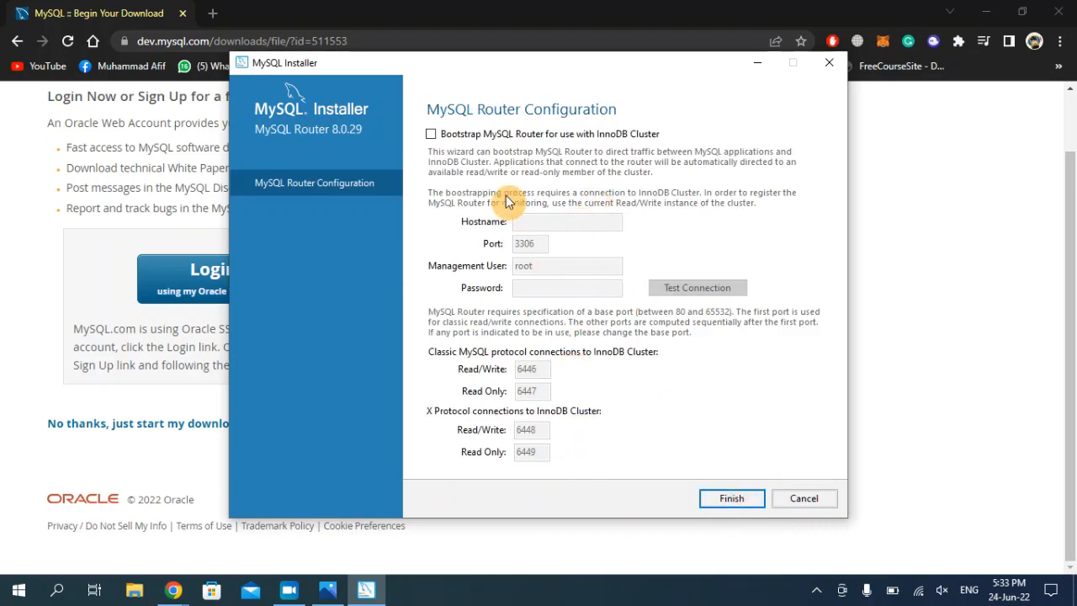
click(735, 499)
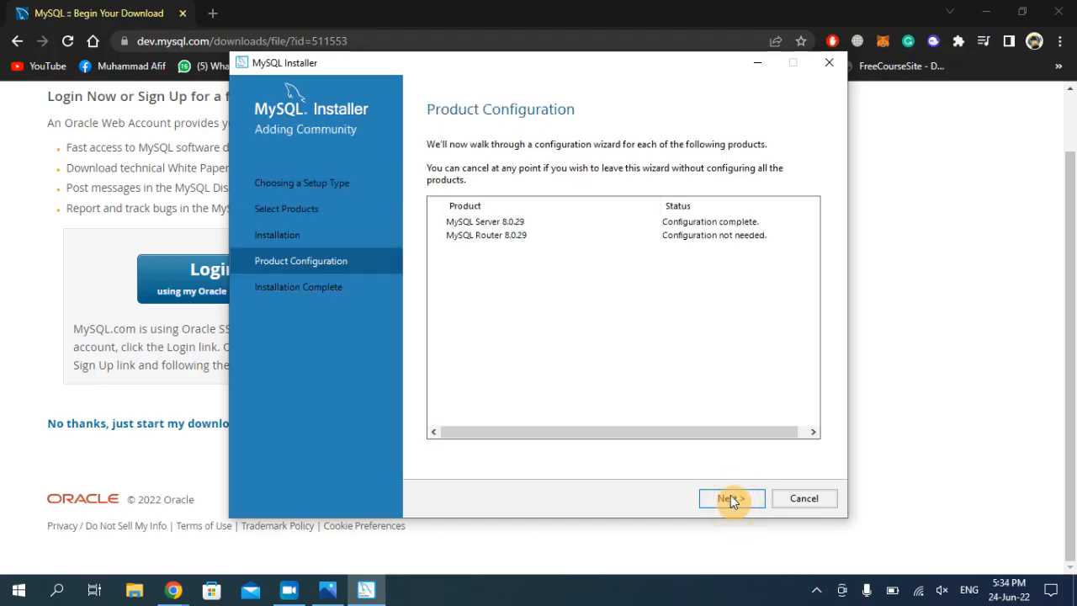
click(731, 498)
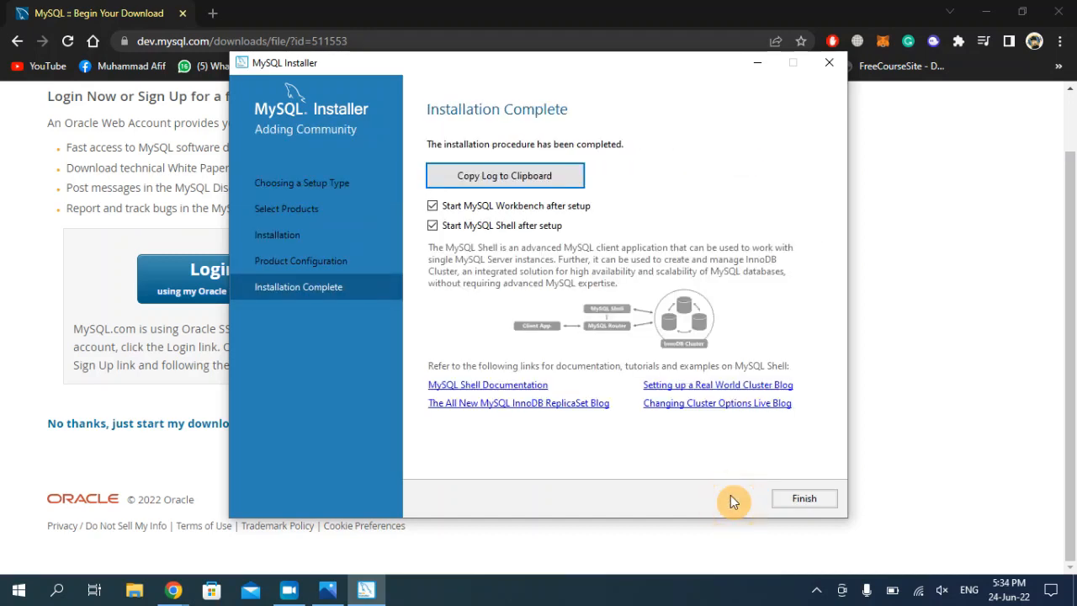
click(803, 499)
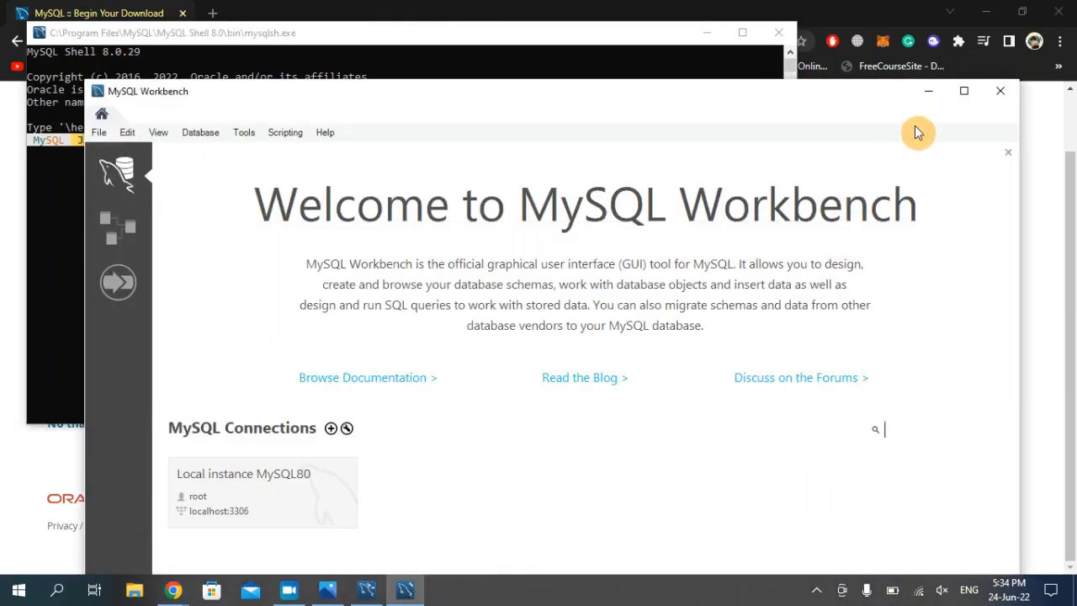
Maximize Workbench and log in to Local instance MySQL80 with the root password
click(964, 91)
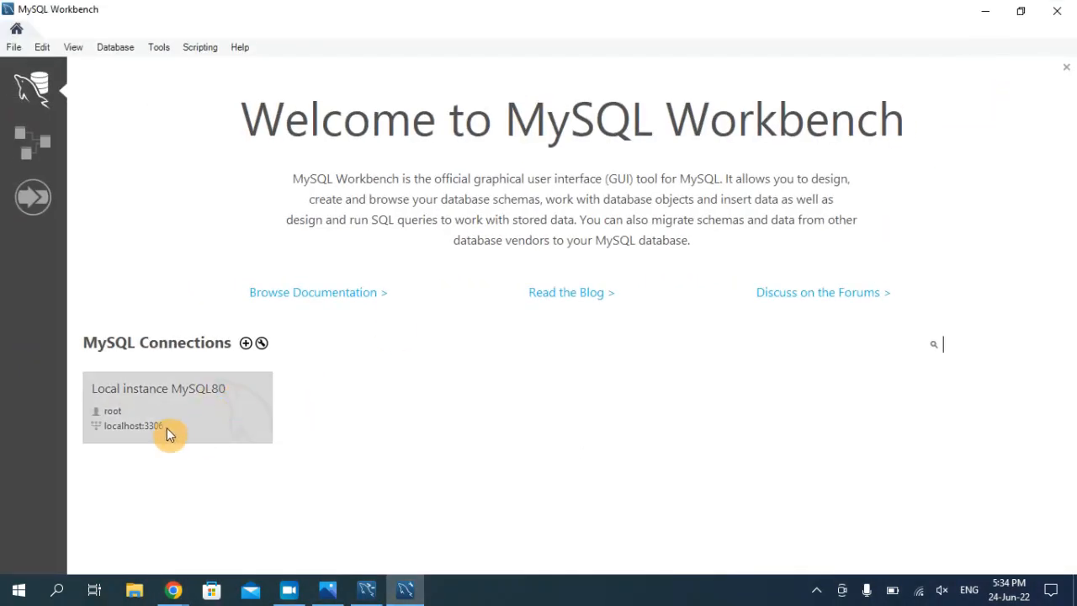
click(209, 433)
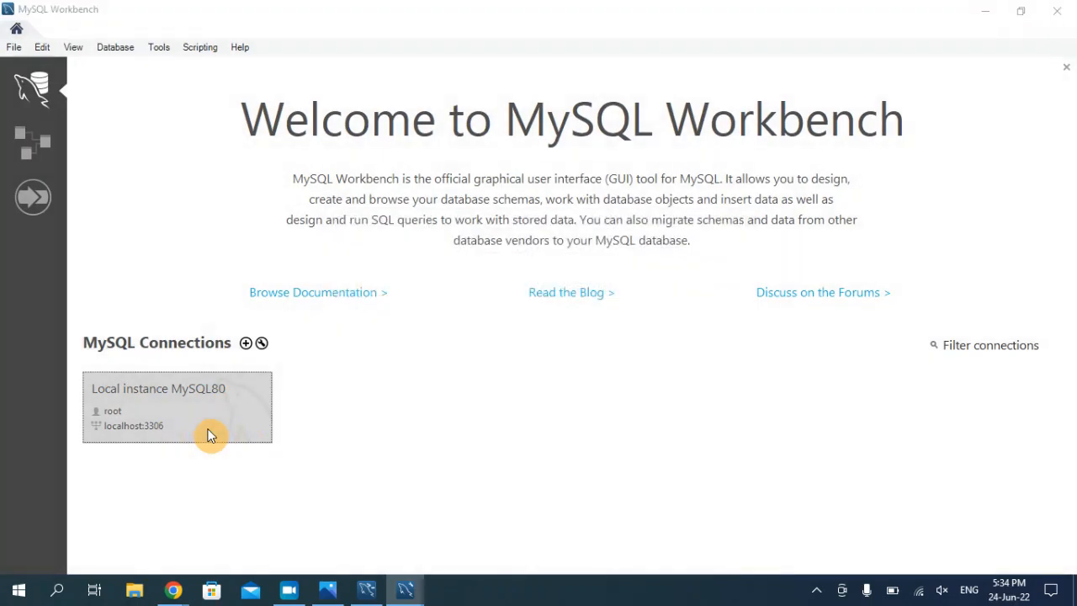
text(*)
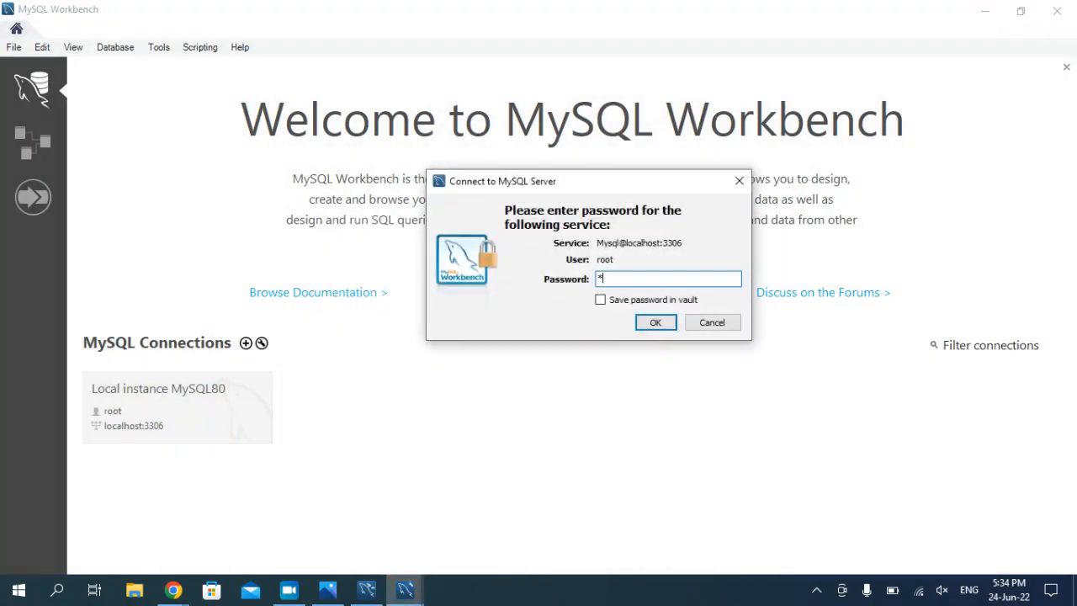
text(**********)
key(Return)
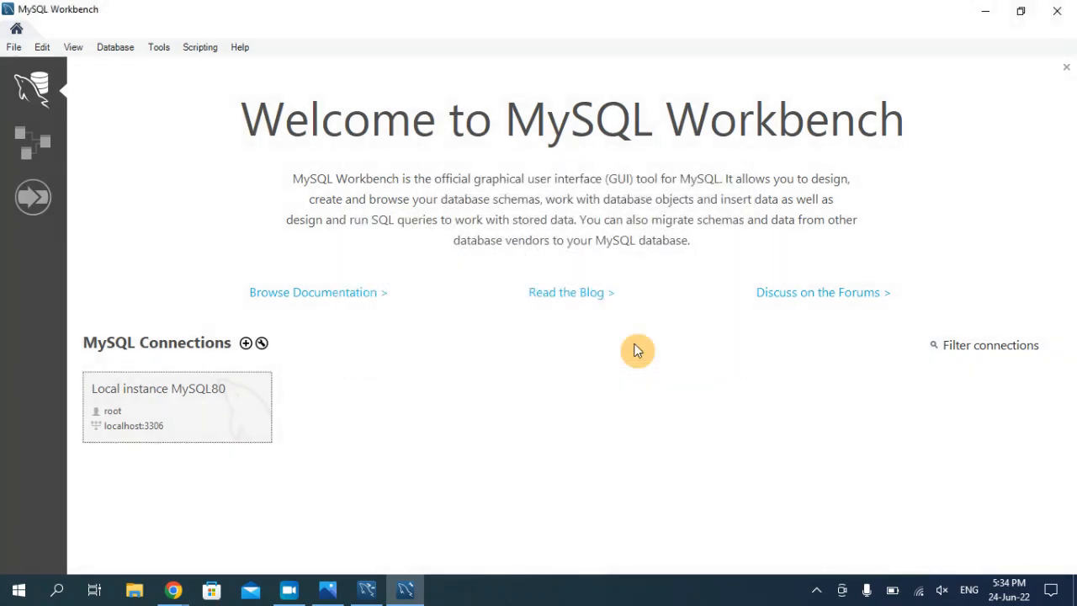